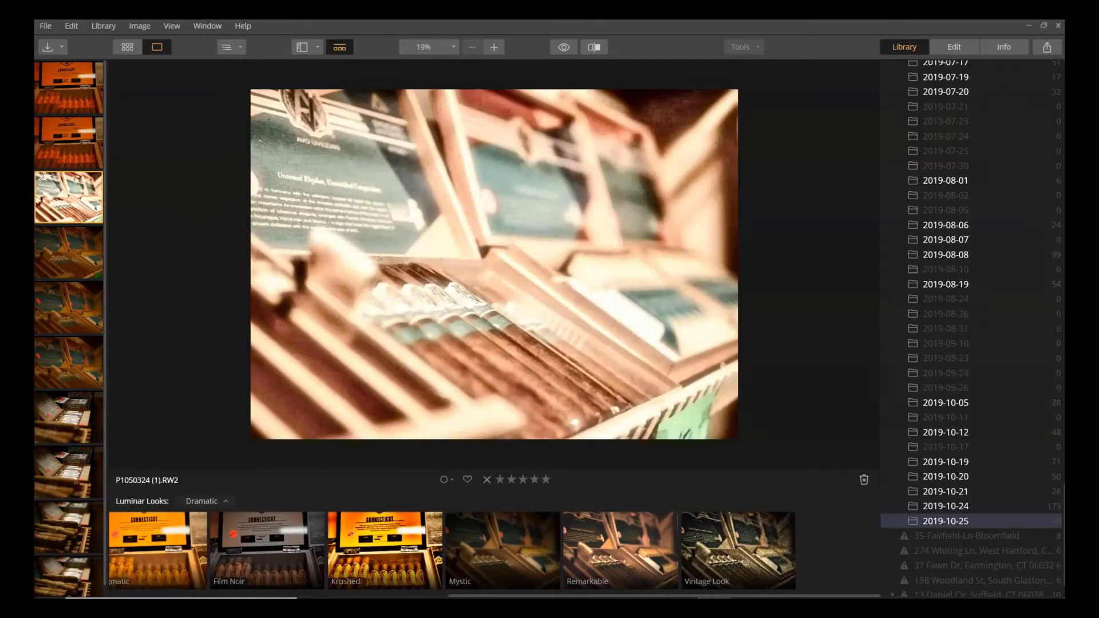
Step: Open the selected photo P1050324 (1).RW2 for editing
scroll(919, 115, up, 15)
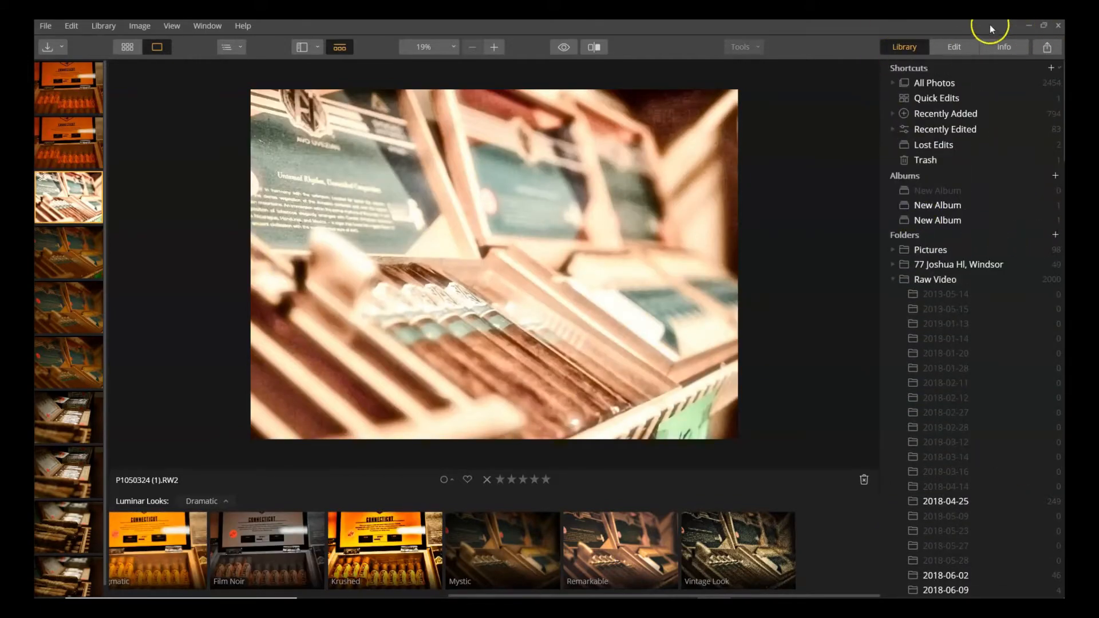
click(962, 46)
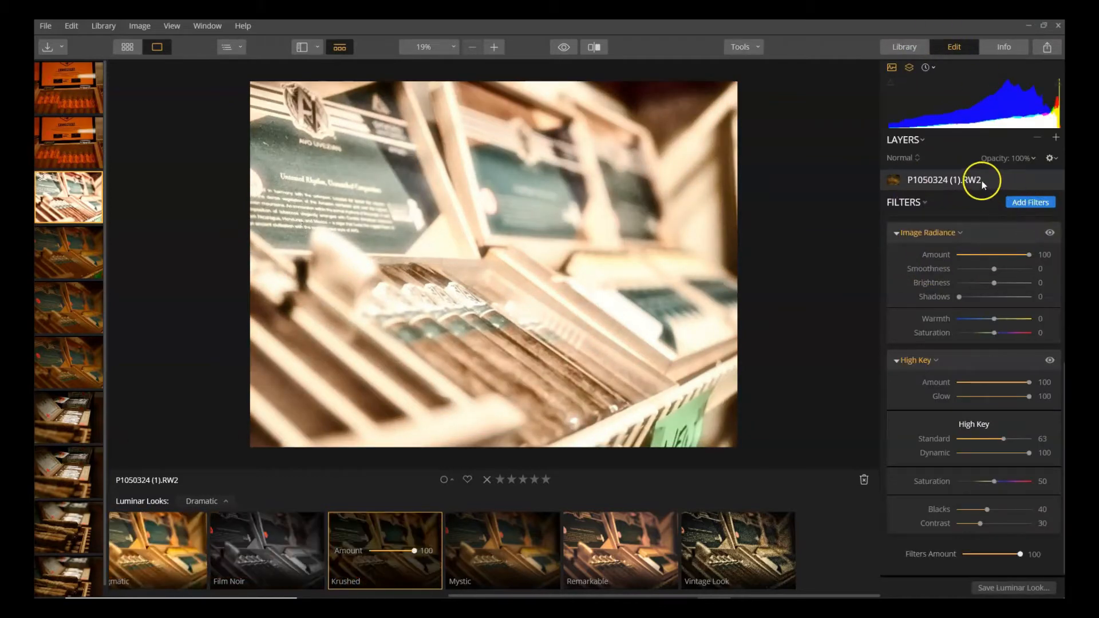
Step: Reset the Image Radiance filter and delete it from the photo's filters
click(950, 235)
click(944, 247)
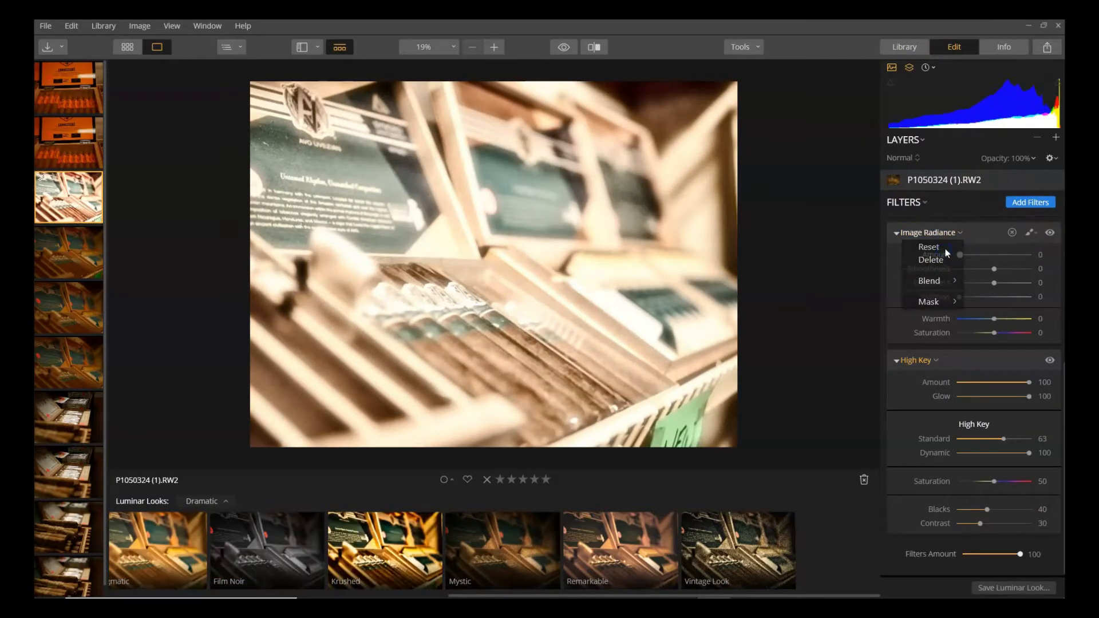
click(929, 247)
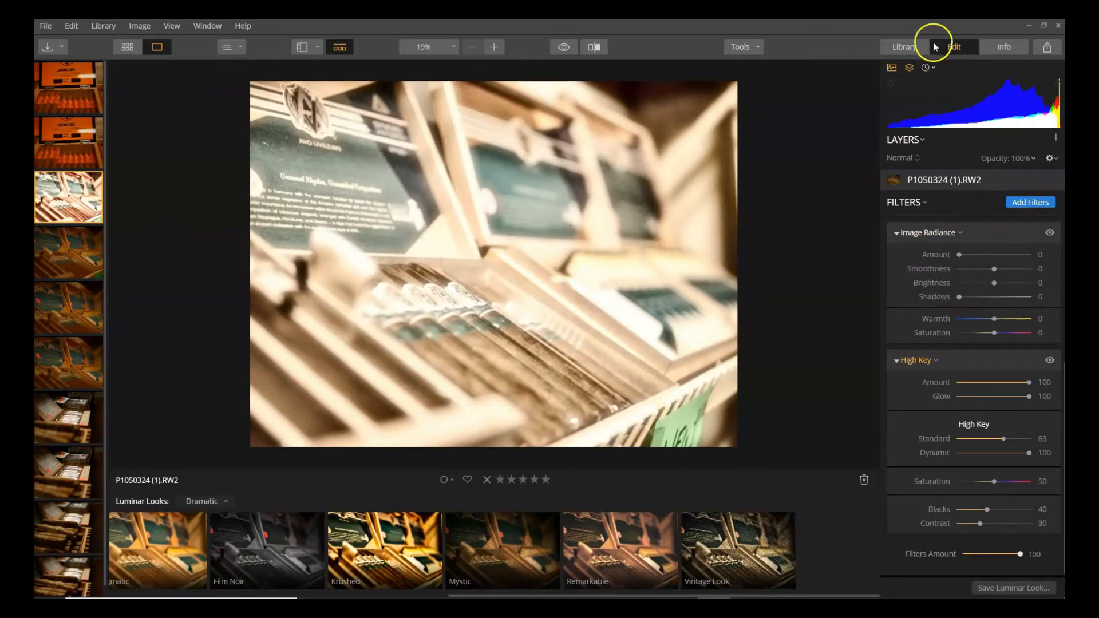
click(944, 235)
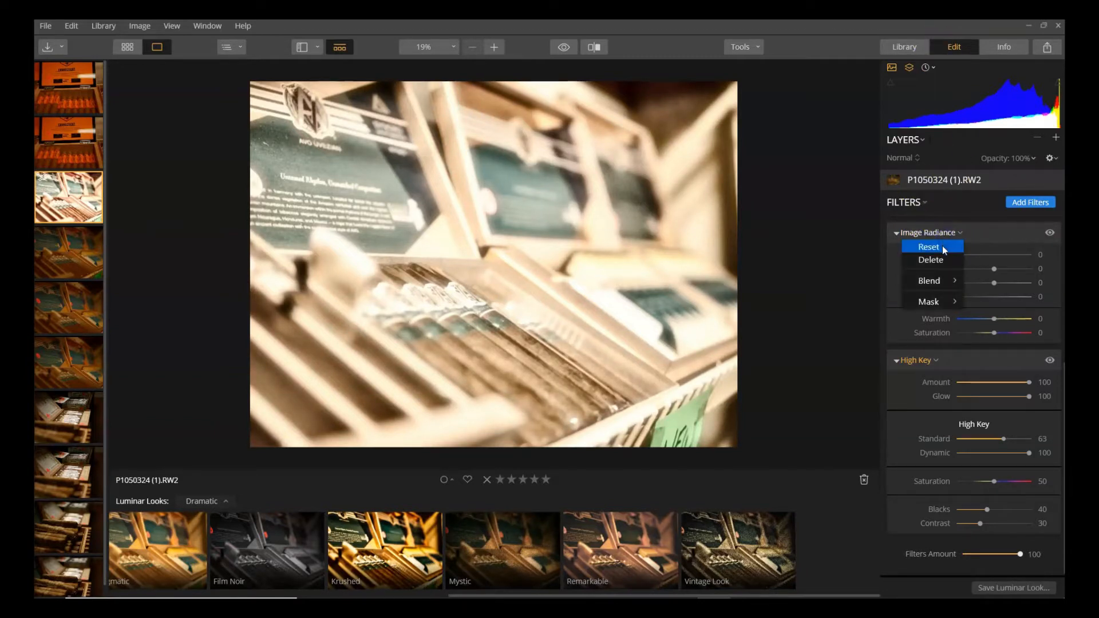
click(939, 258)
Step: Clear all filters from the photo's workspace and load the Quick & Awesome workspace
click(970, 224)
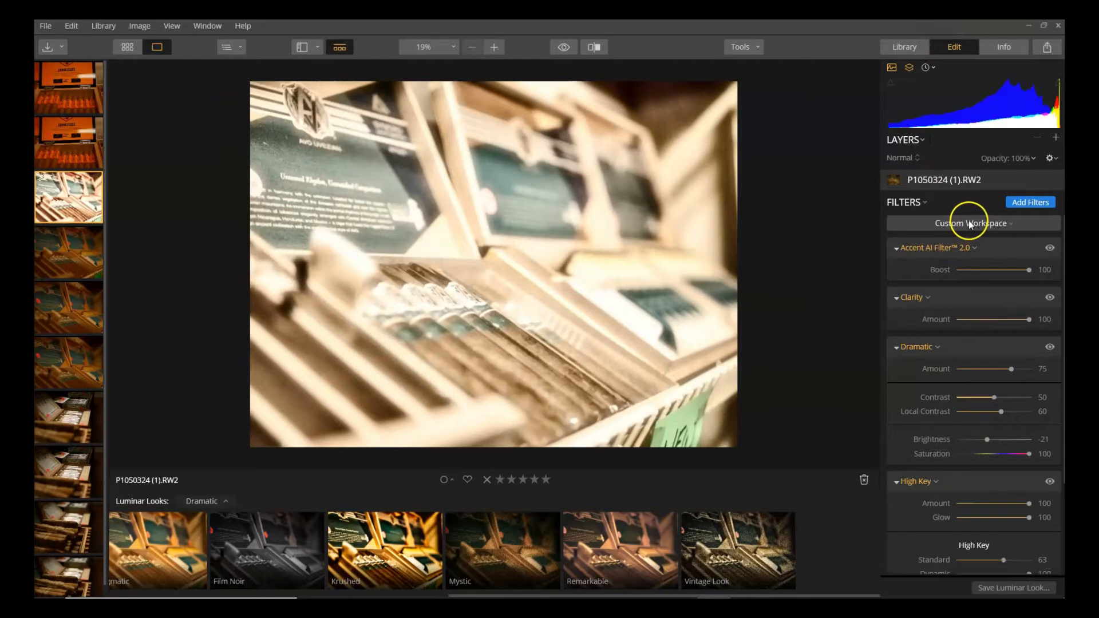
click(953, 242)
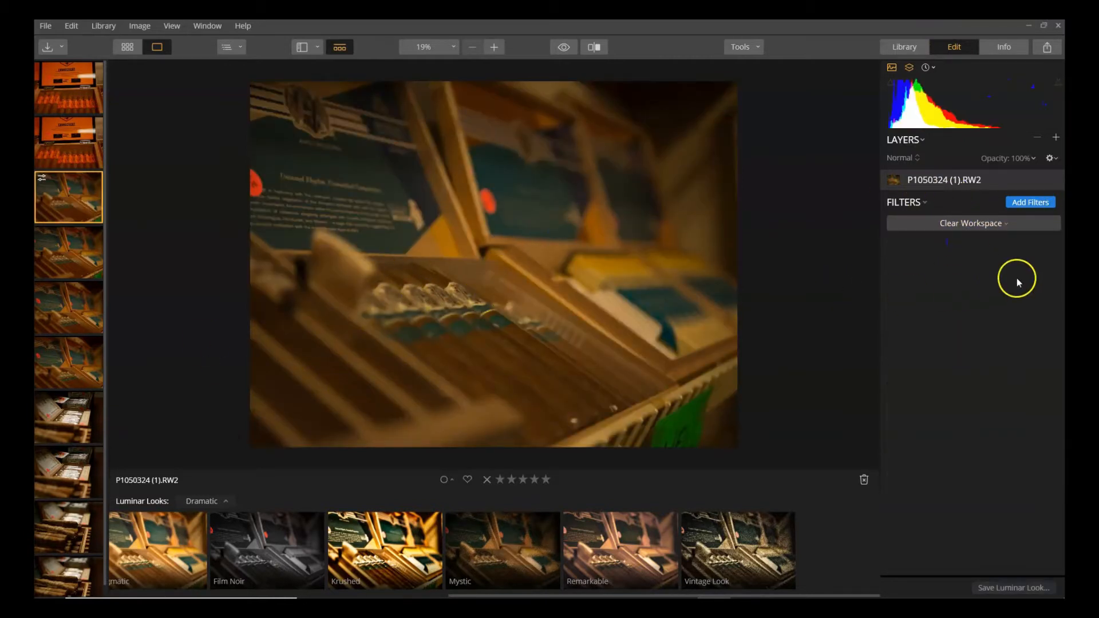
click(968, 225)
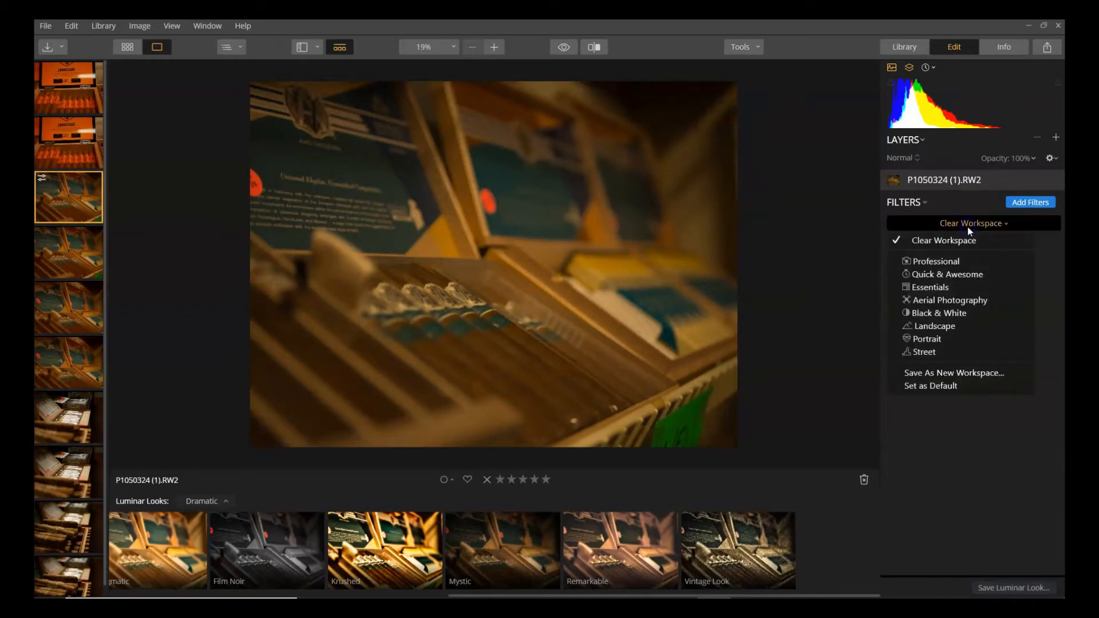
click(960, 276)
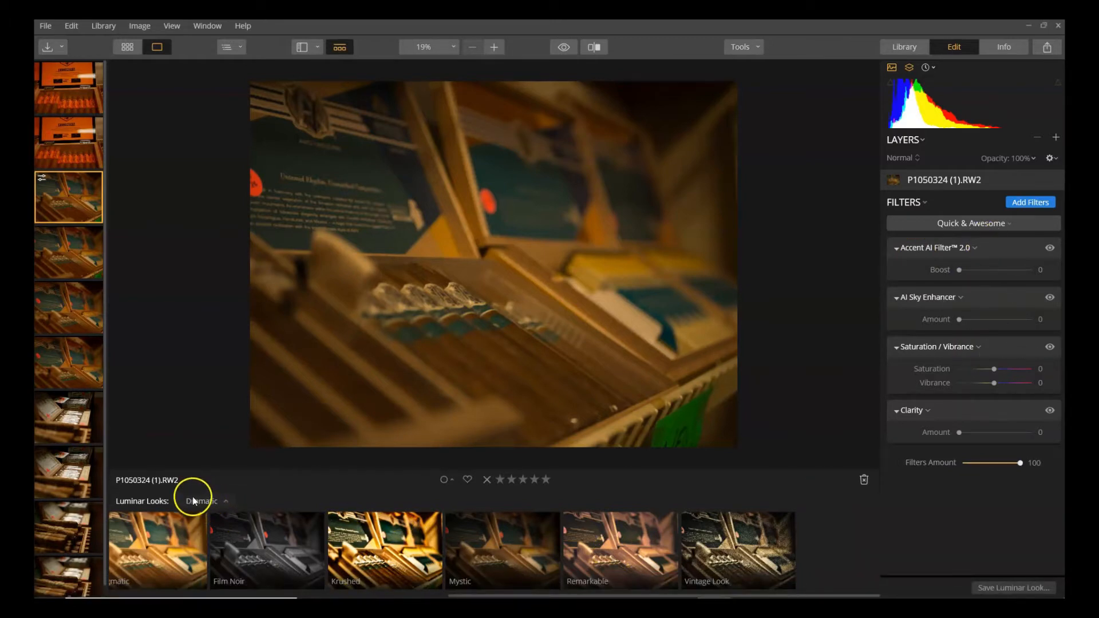
Step: View the Luminar Looks collections, close them, and switch the filter workspace to Professional
click(211, 502)
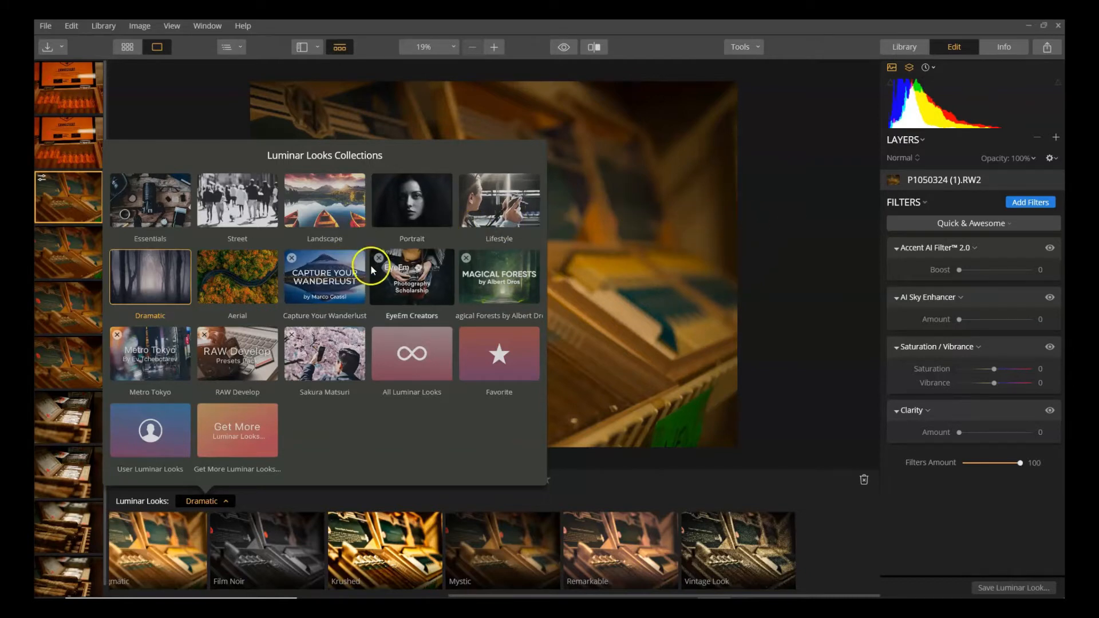
click(790, 183)
click(967, 223)
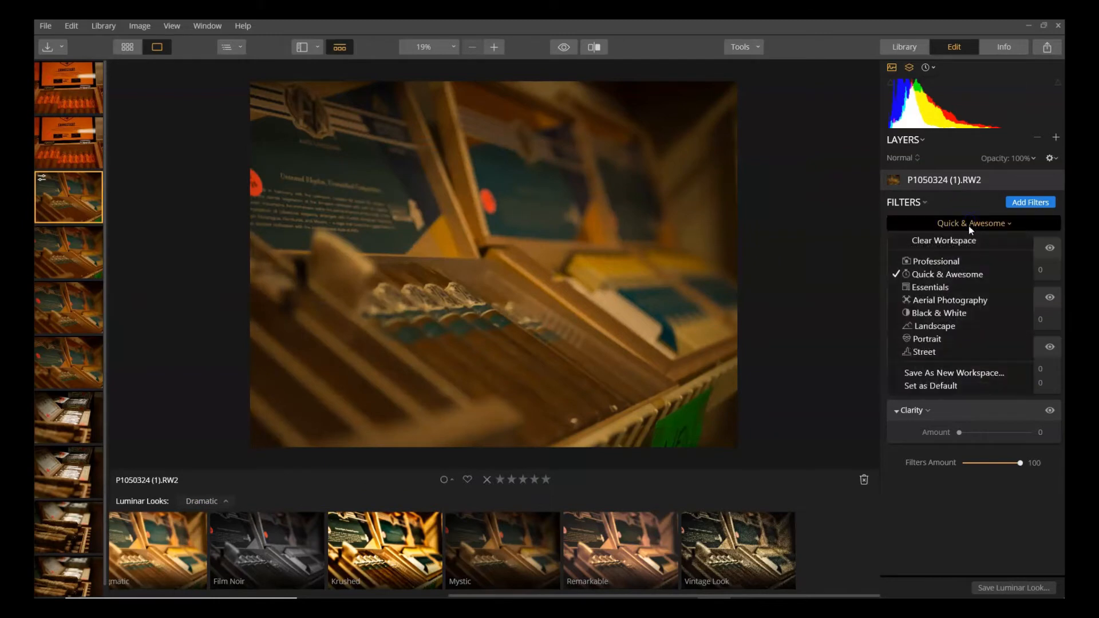
click(952, 261)
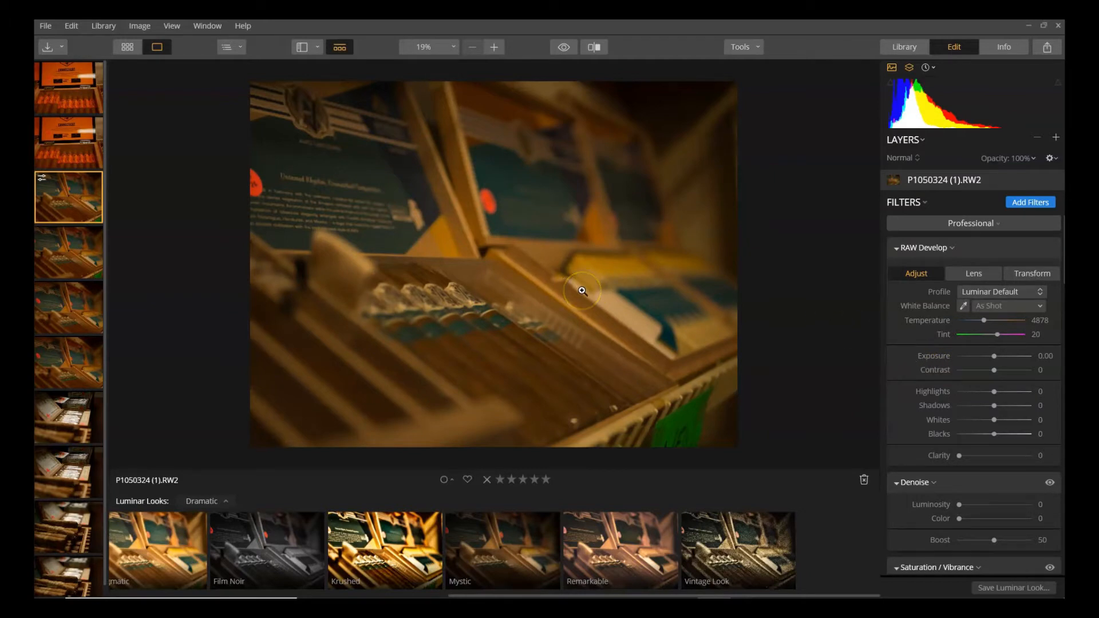
click(1000, 231)
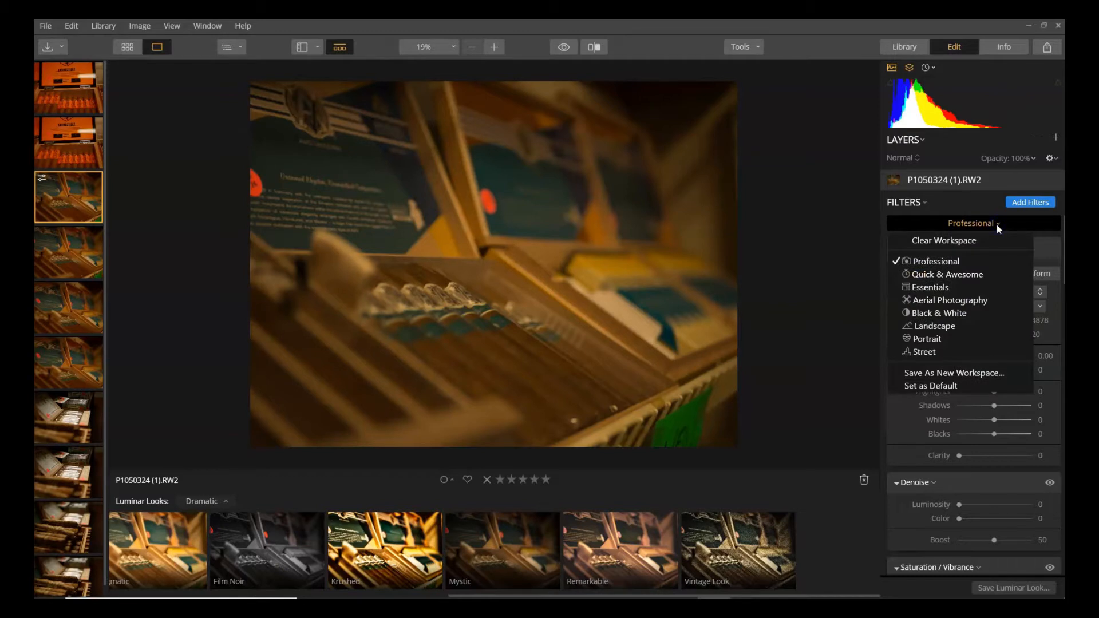
click(1005, 238)
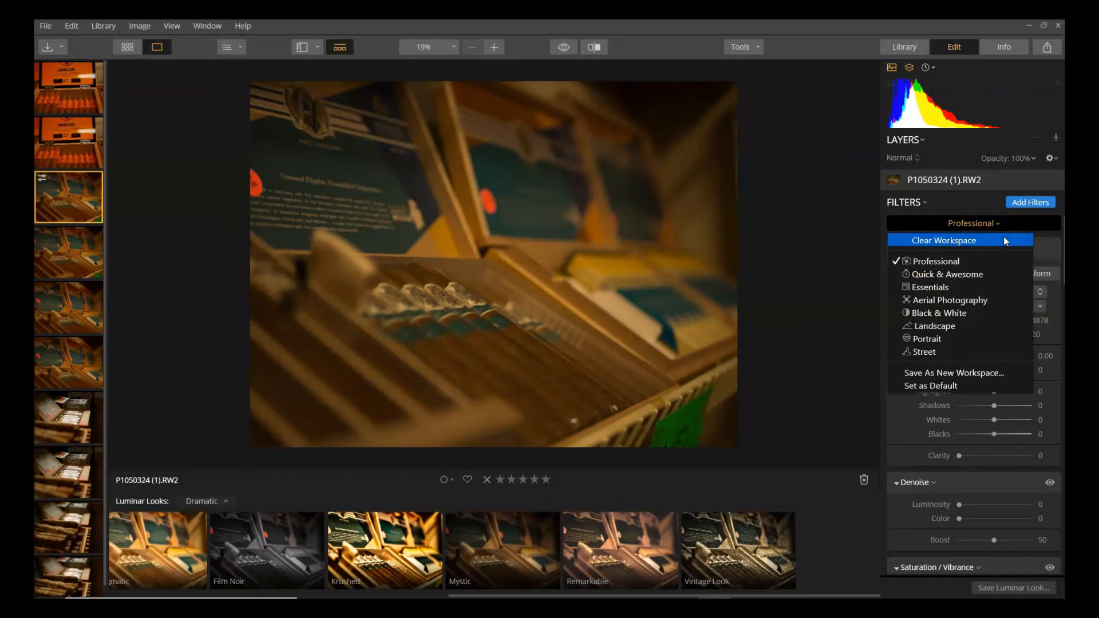
click(999, 229)
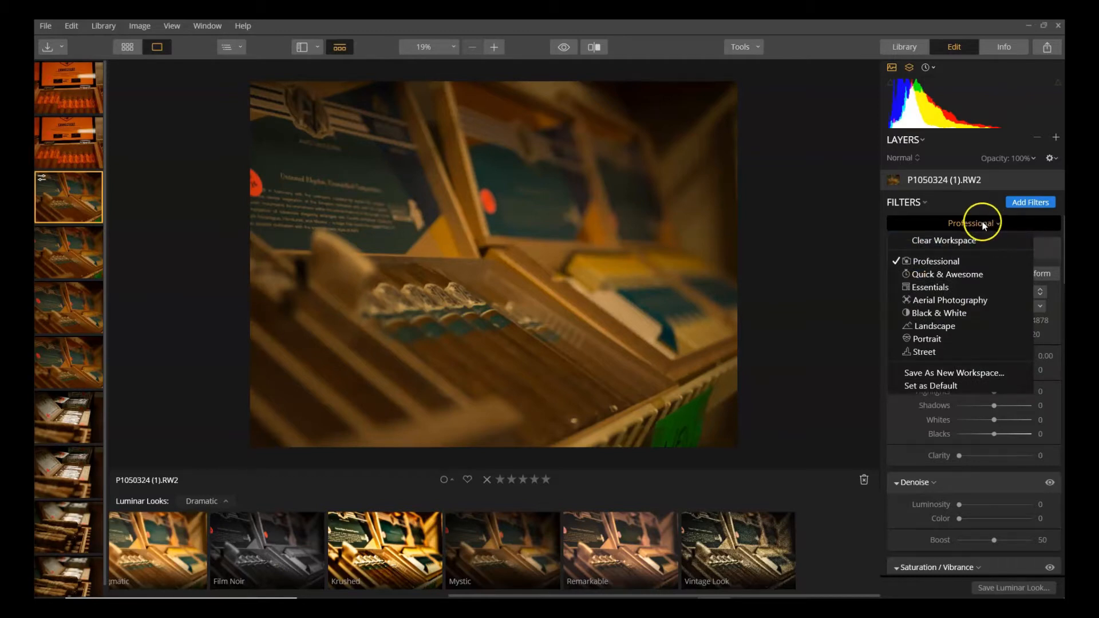
click(983, 225)
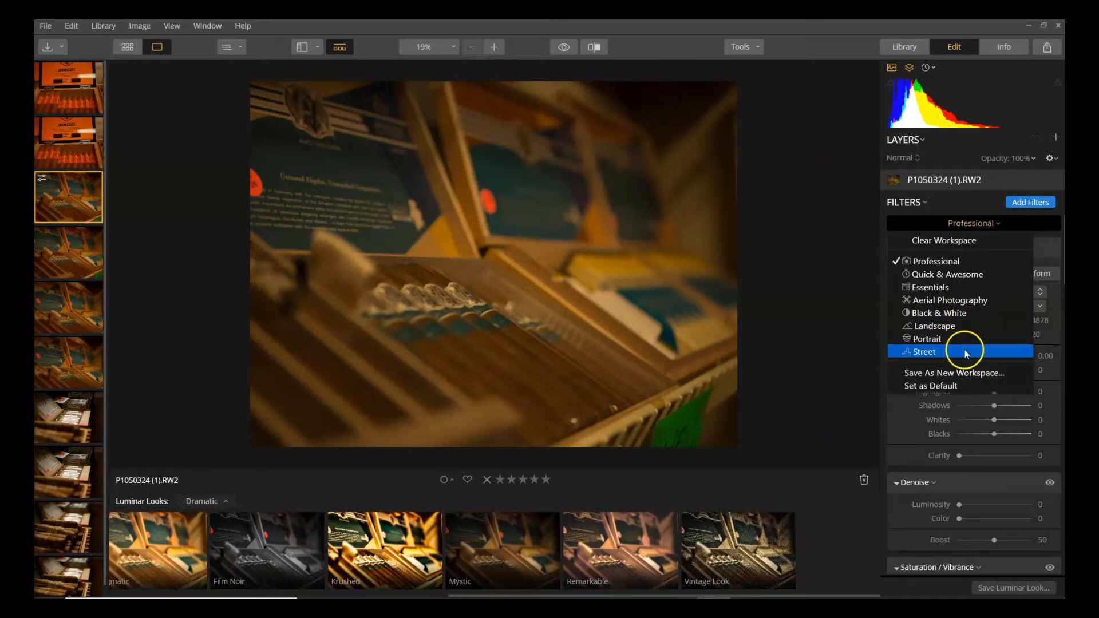
click(978, 226)
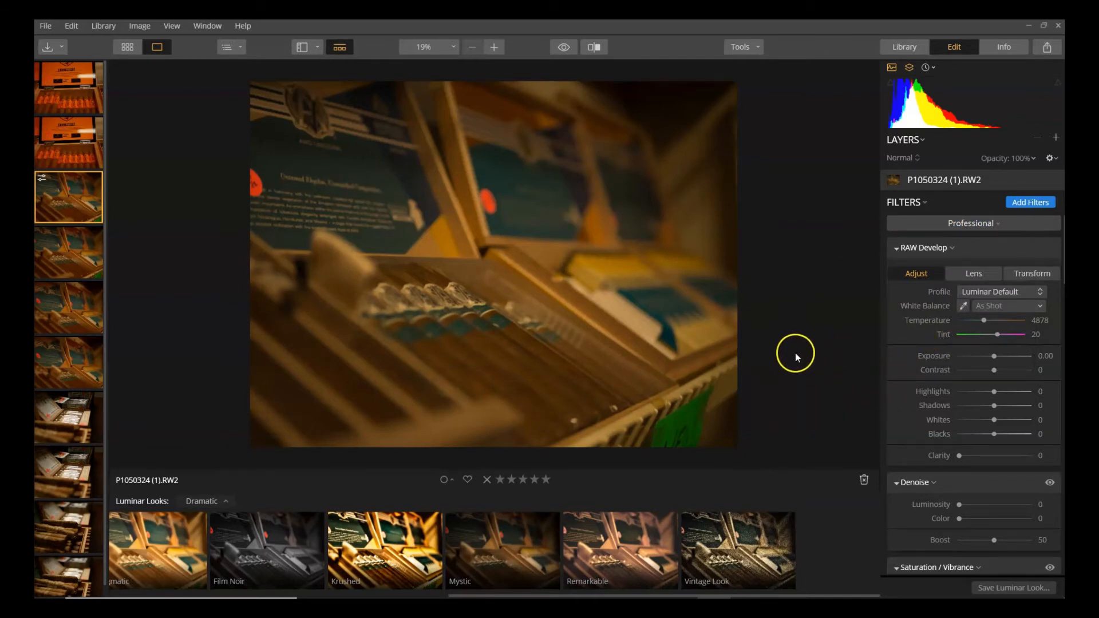
scroll(803, 345, up, 1)
scroll(802, 345, down, 1)
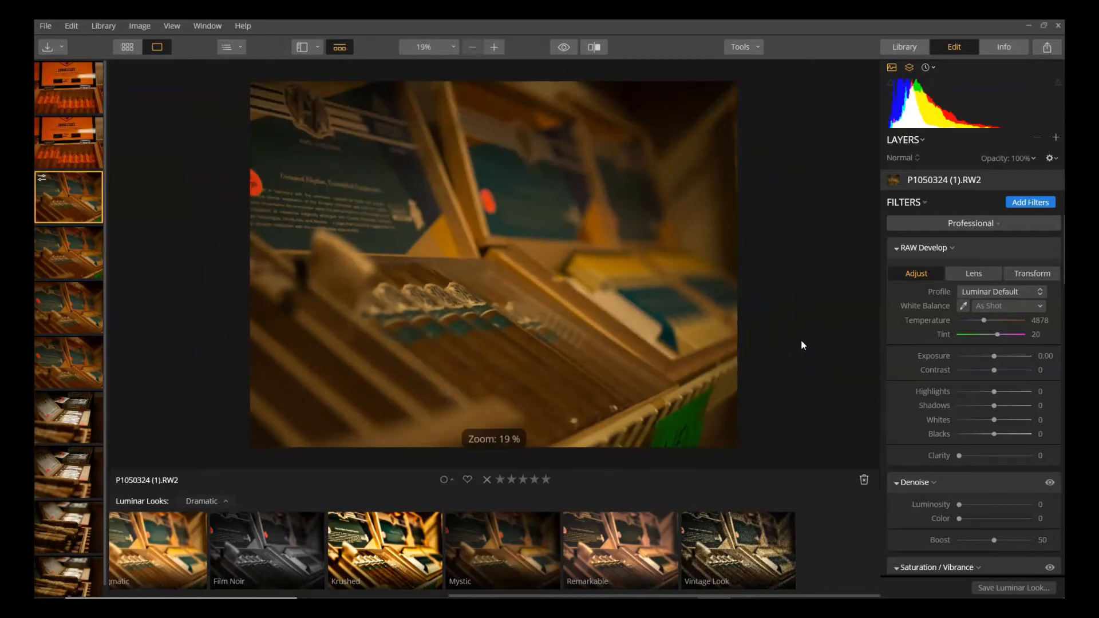
click(802, 327)
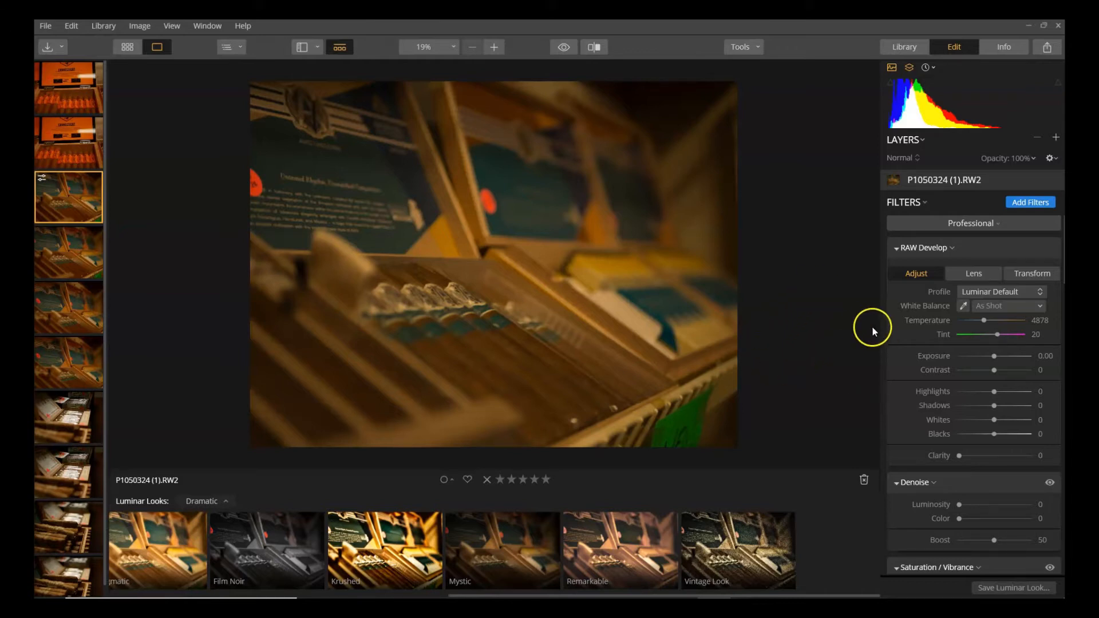
Step: In RAW Develop, set Highlights to -83, Whites to -74, Shadows to 34, Blacks to 45 and Clarity to 43
scroll(924, 358, down, 1)
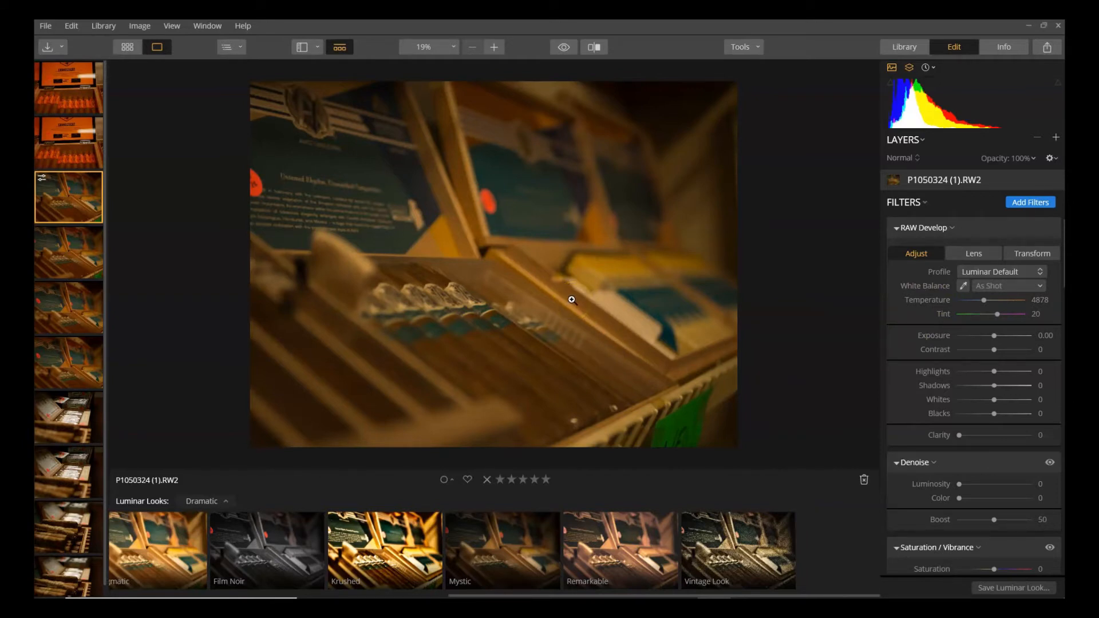
click(972, 372)
click(970, 372)
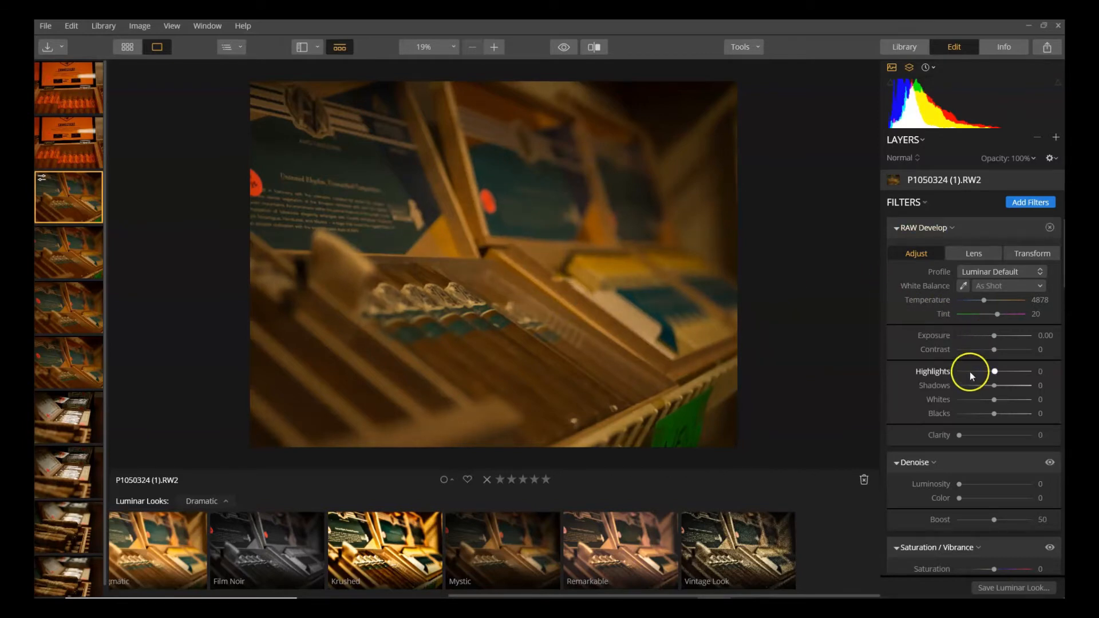
click(970, 400)
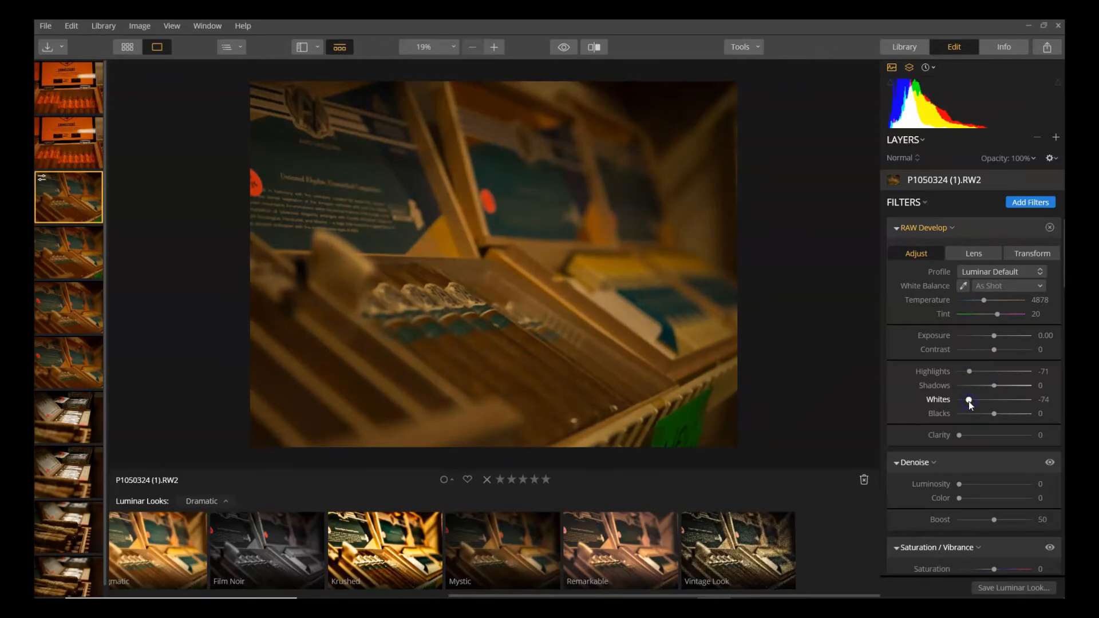
click(969, 373)
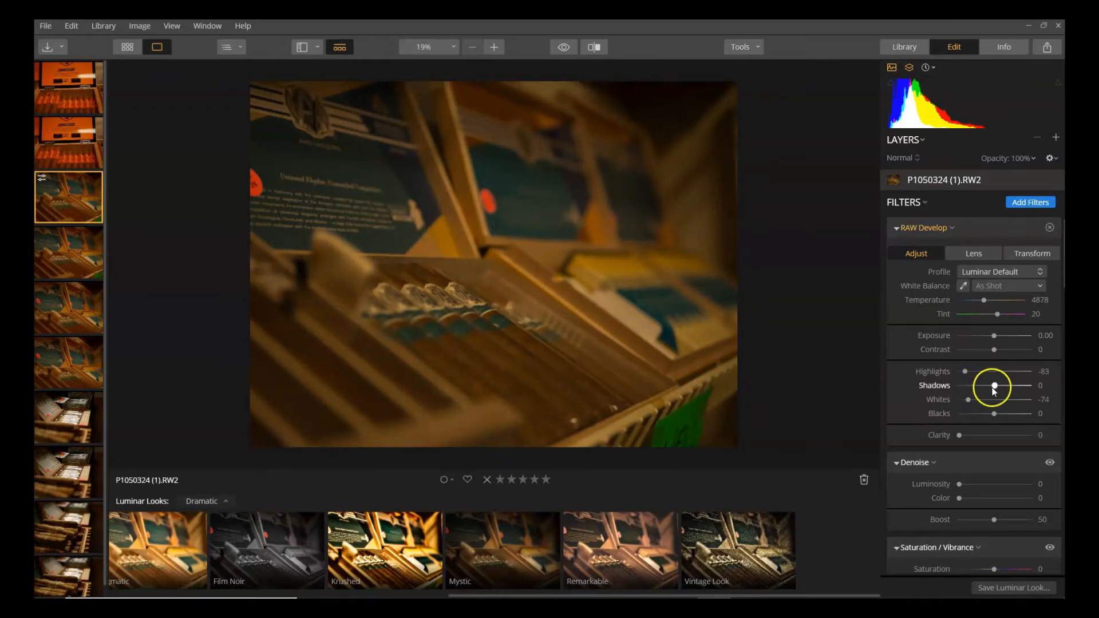
drag(994, 386, 991, 421)
scroll(948, 366, down, 1)
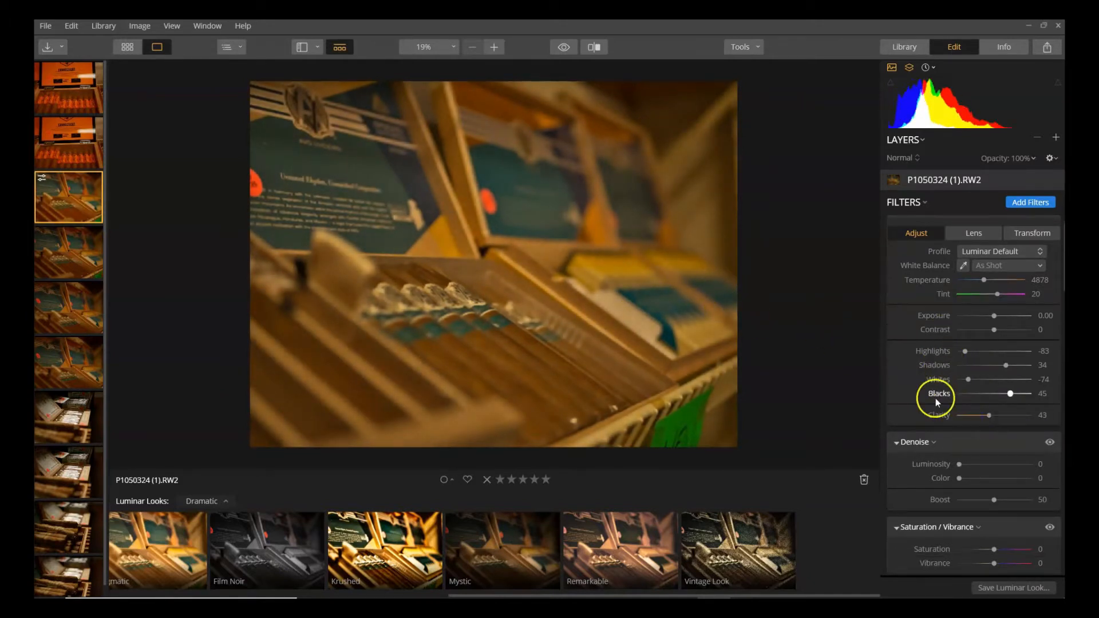
Step: In the Saturation / Vibrance filter, set Saturation to 19 and Vibrance to 23
scroll(916, 395, down, 5)
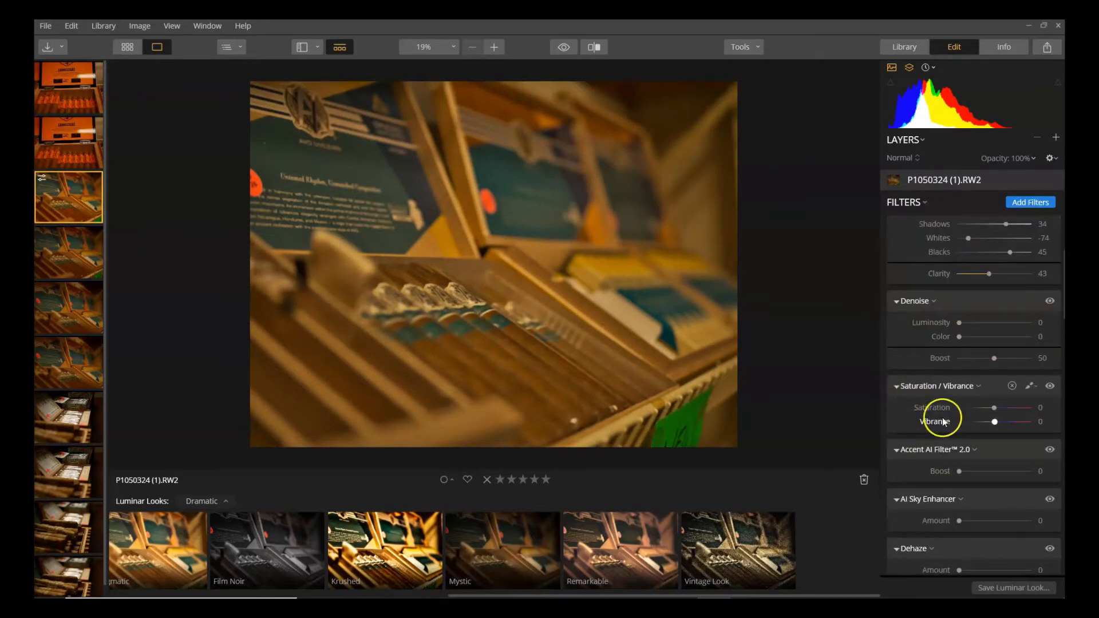
scroll(944, 410, up, 4)
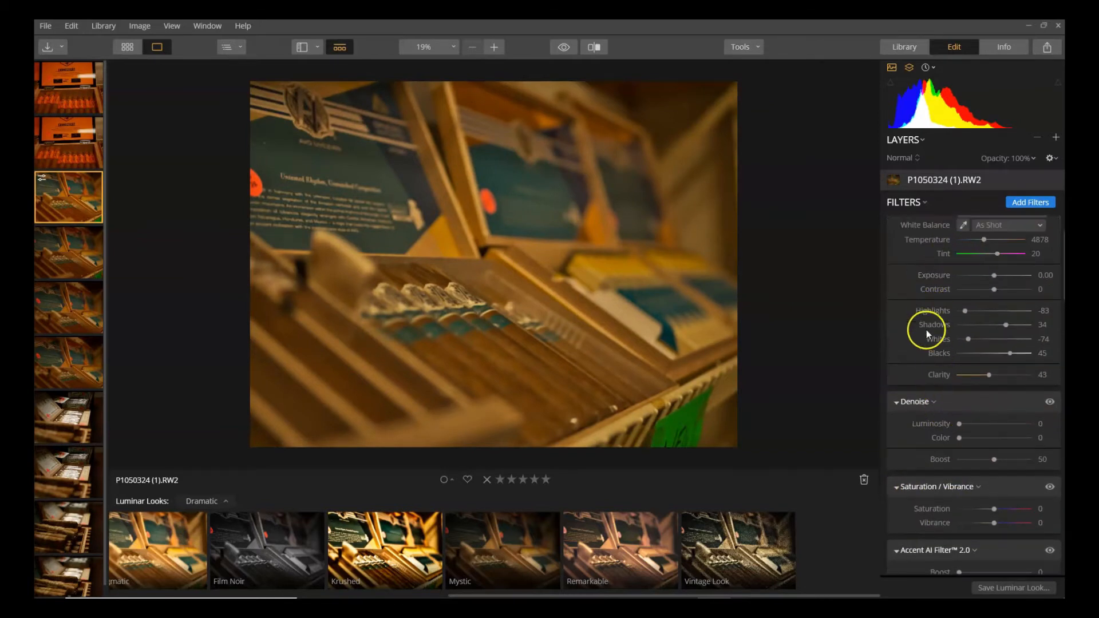
scroll(927, 372, down, 4)
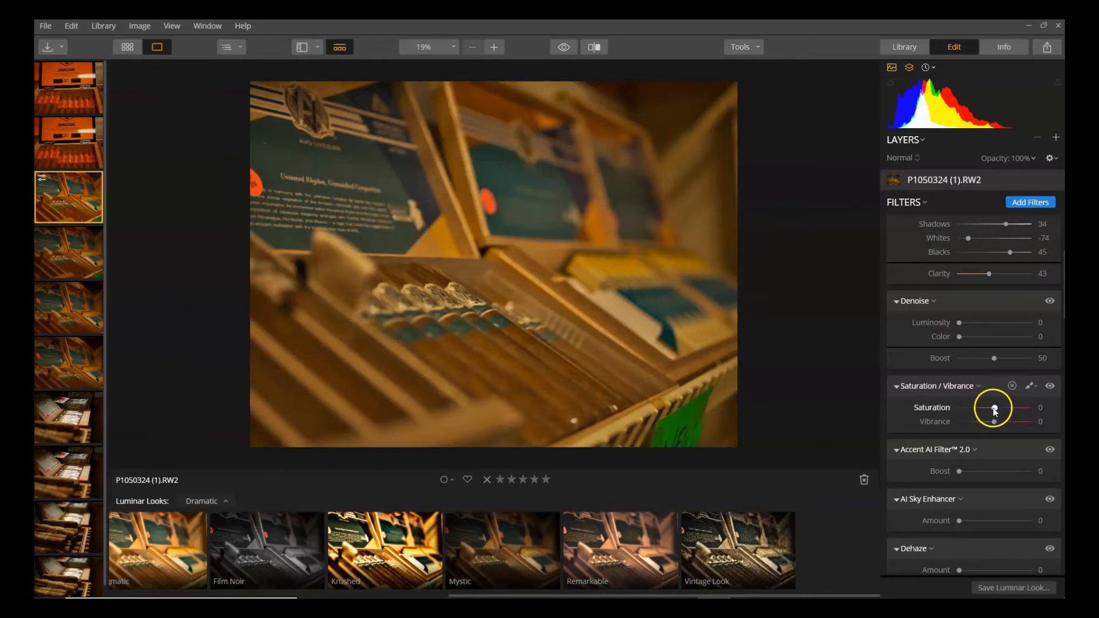
drag(999, 411, 1004, 430)
Step: Set the Accent AI Filter 2.0 boost to 33
scroll(930, 418, down, 3)
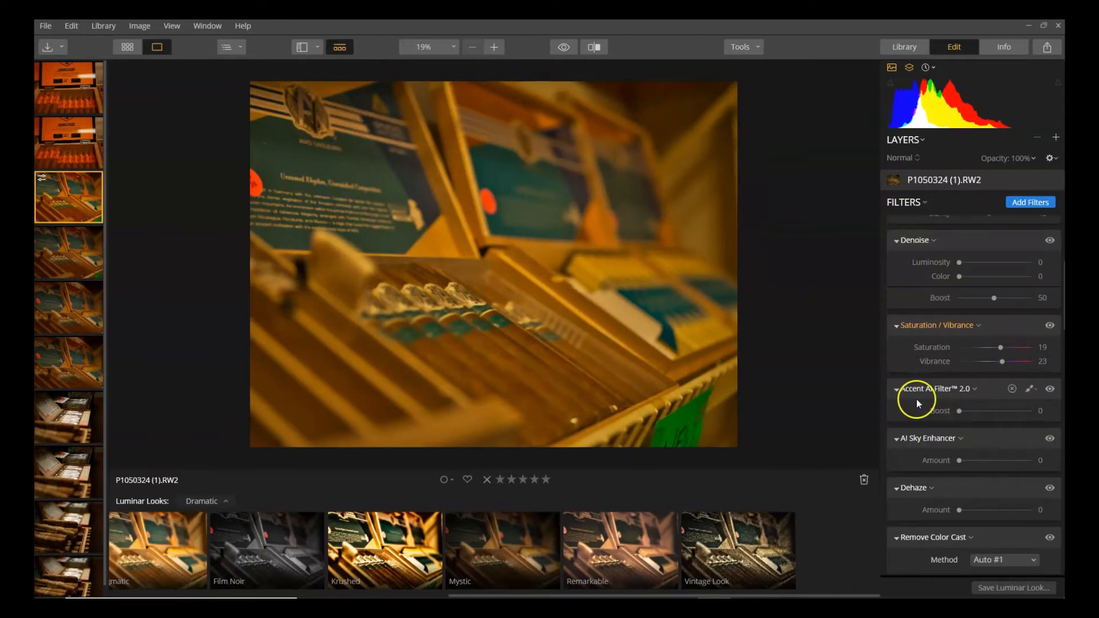
click(953, 415)
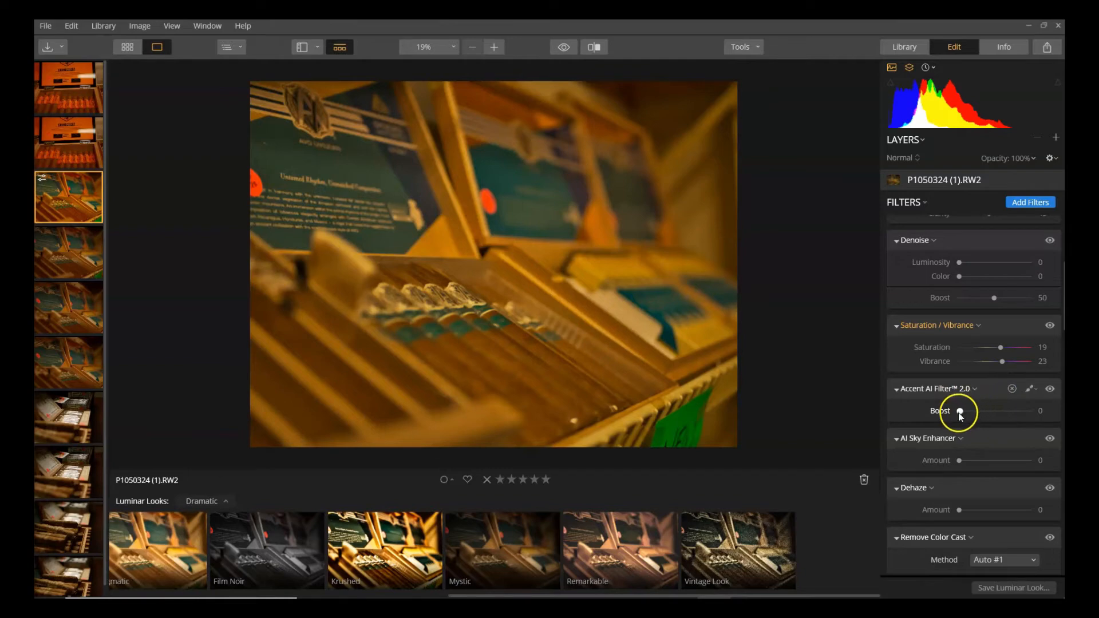
drag(960, 413, 985, 422)
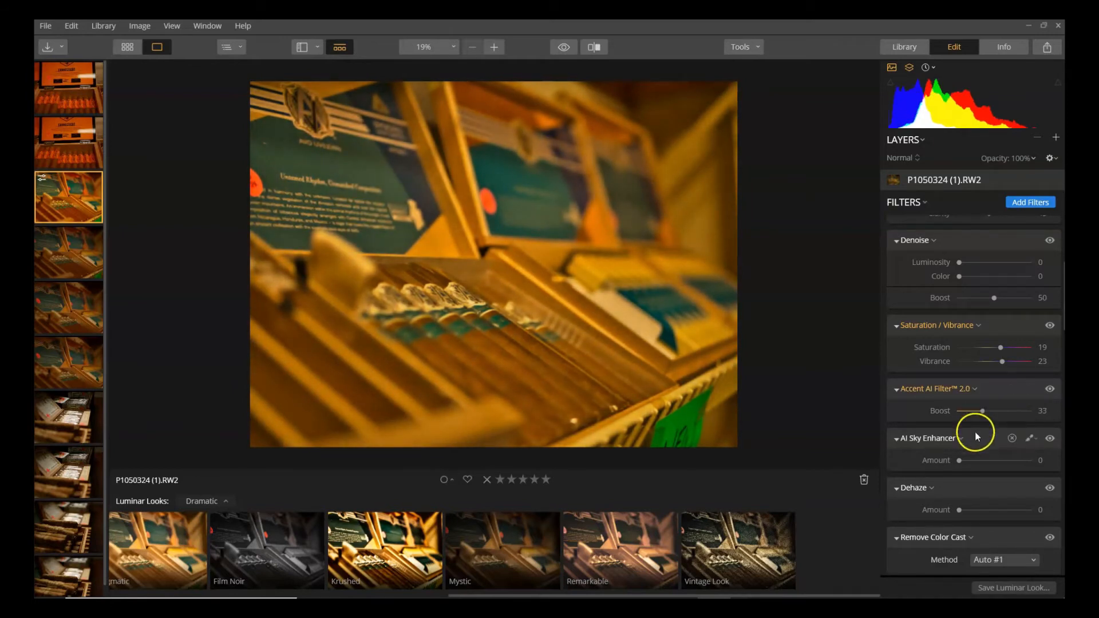
Step: Leave the AI Sky Enhancer amount at 0 and set the Dehaze amount to 19
drag(957, 462, 923, 464)
scroll(917, 441, down, 2)
scroll(916, 438, down, 2)
drag(959, 429, 985, 434)
drag(981, 431, 972, 431)
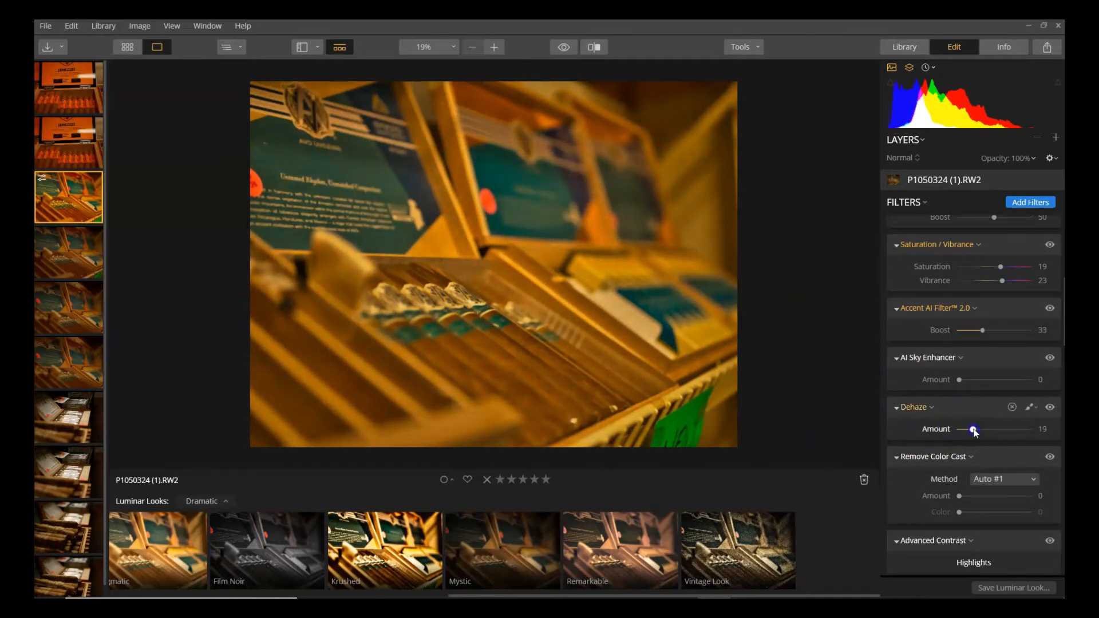
Step: In the Advanced Contrast filter, set the Highlights amount to 6 and the Midtones amount to 11
scroll(943, 435, down, 3)
scroll(920, 437, down, 3)
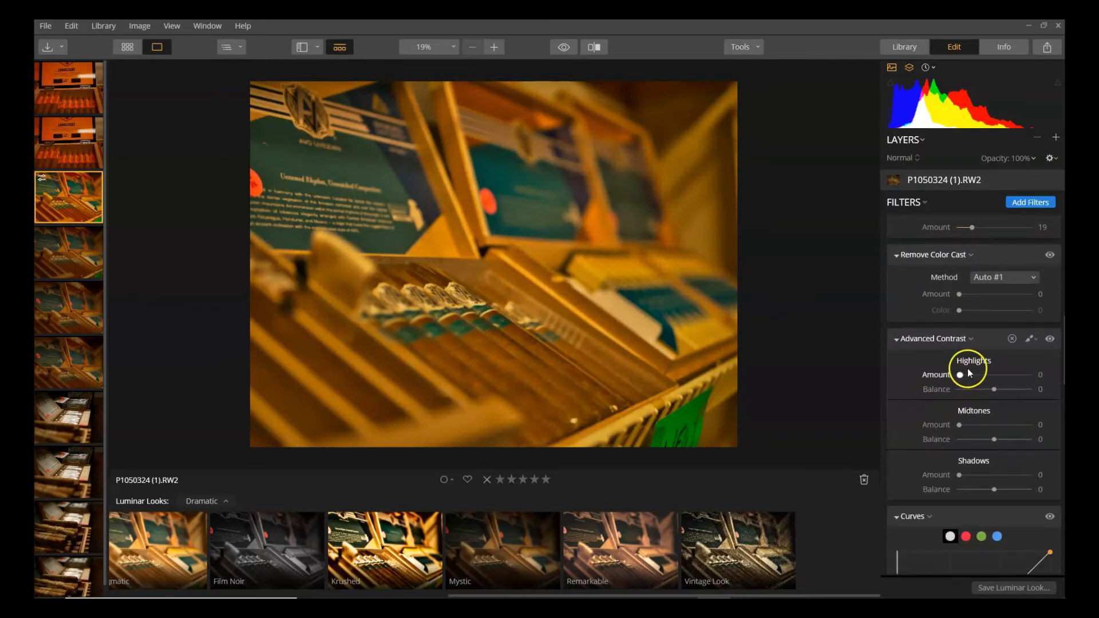
drag(960, 375, 968, 376)
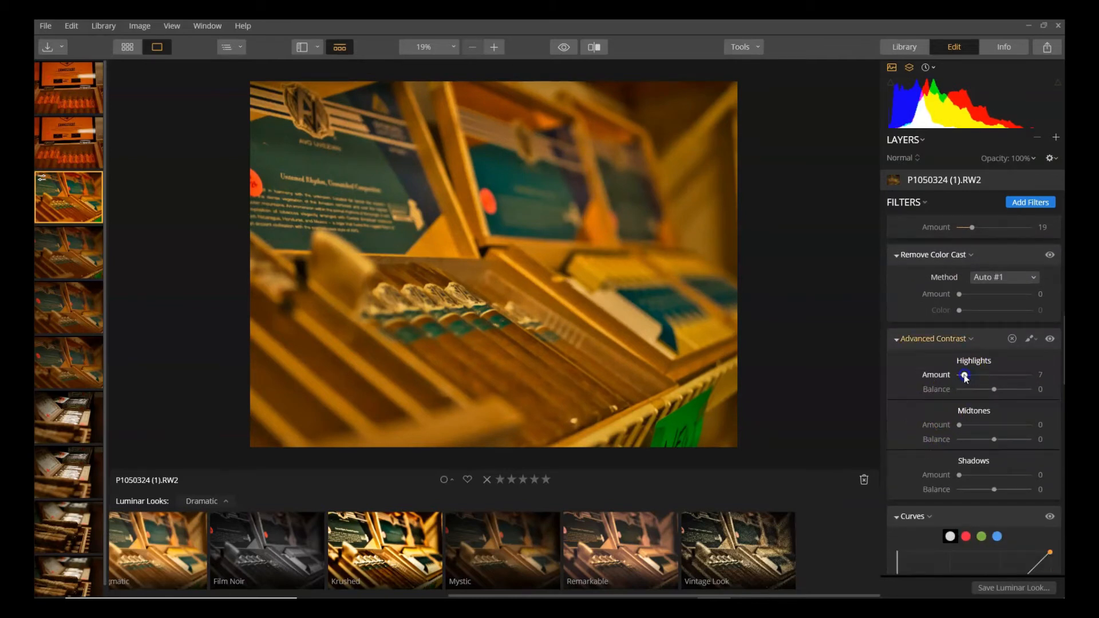
drag(960, 425, 967, 425)
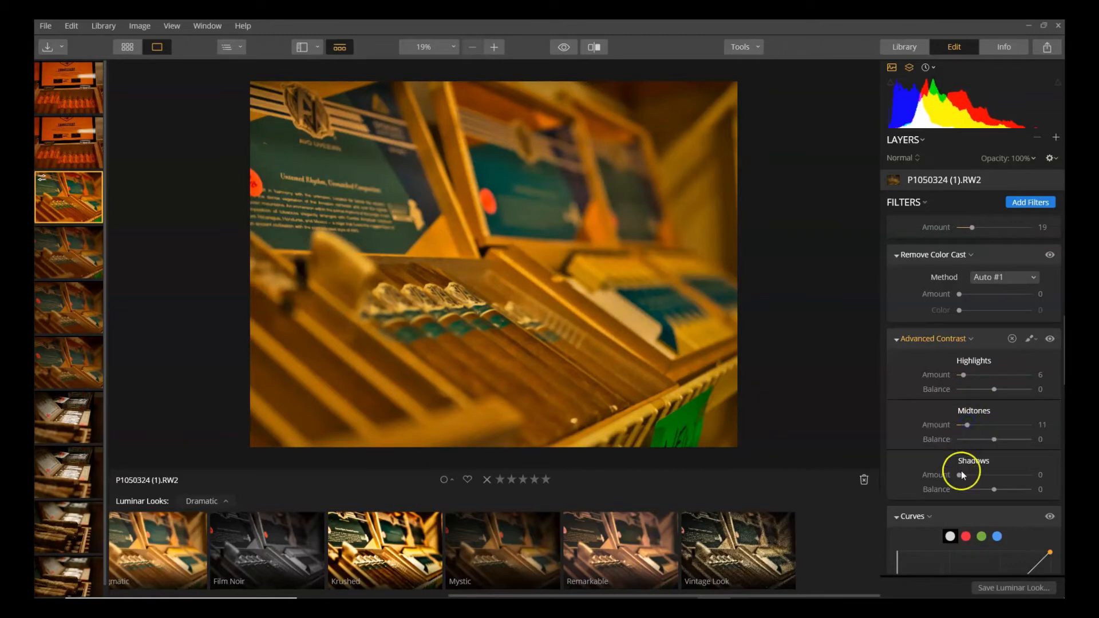
scroll(939, 465, down, 2)
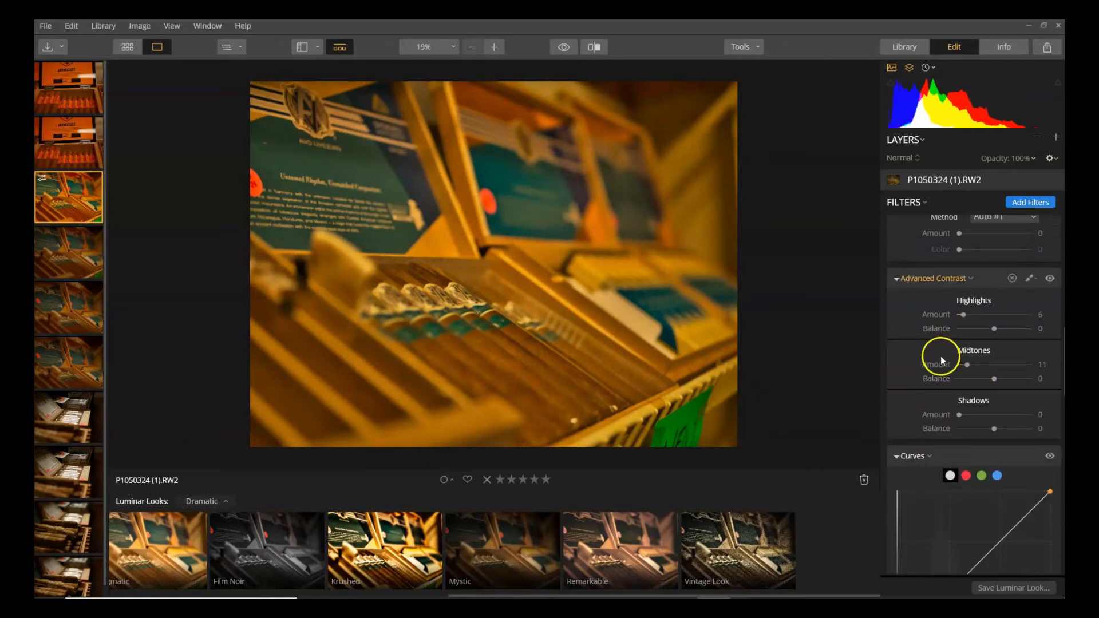
Step: In the Structure filter, set the Amount to 29, the Softness to 48 and the Boost to 48
scroll(942, 357, down, 5)
scroll(943, 358, down, 6)
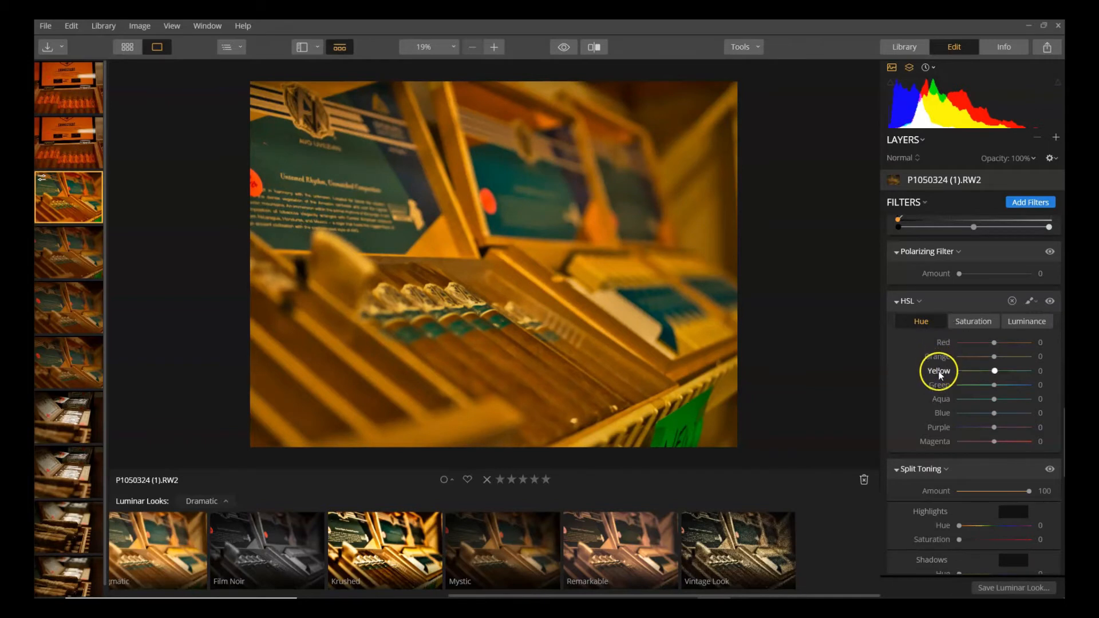
scroll(939, 373, down, 2)
scroll(939, 392, down, 4)
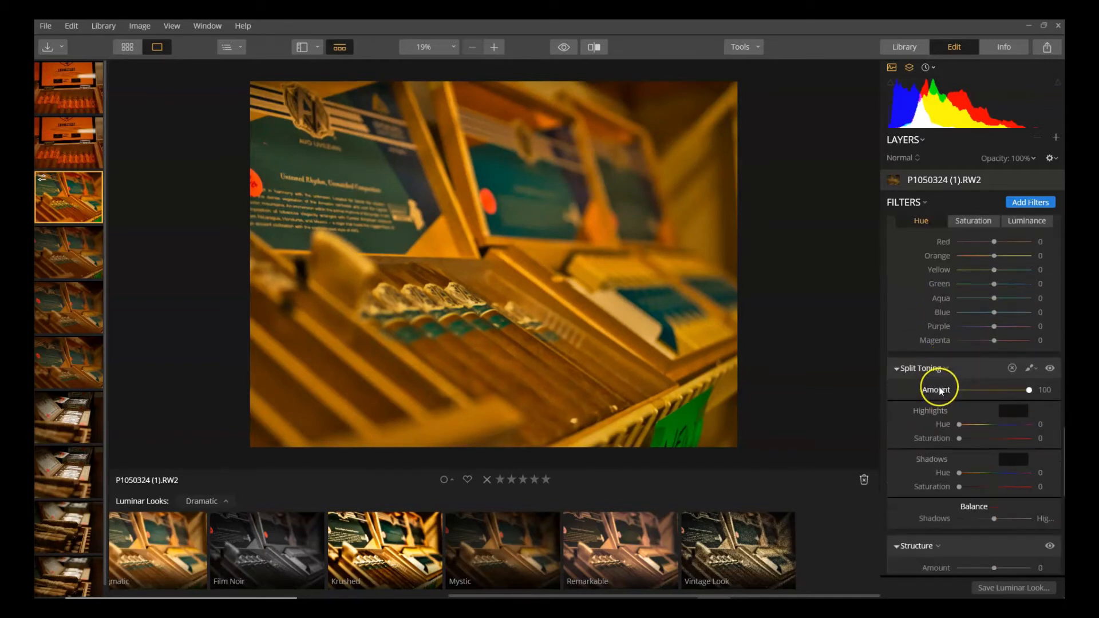
scroll(939, 387, down, 5)
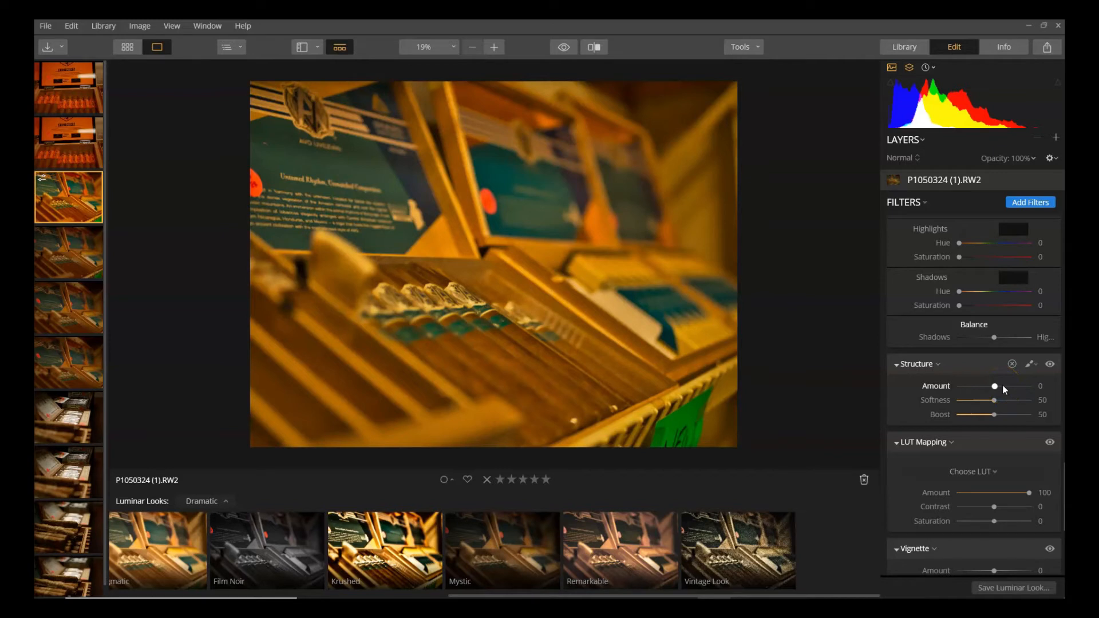
mouse_move(997, 388)
mouse_down()
mouse_move(1023, 403)
mouse_move(1060, 400)
mouse_move(994, 400)
mouse_move(1012, 402)
mouse_up()
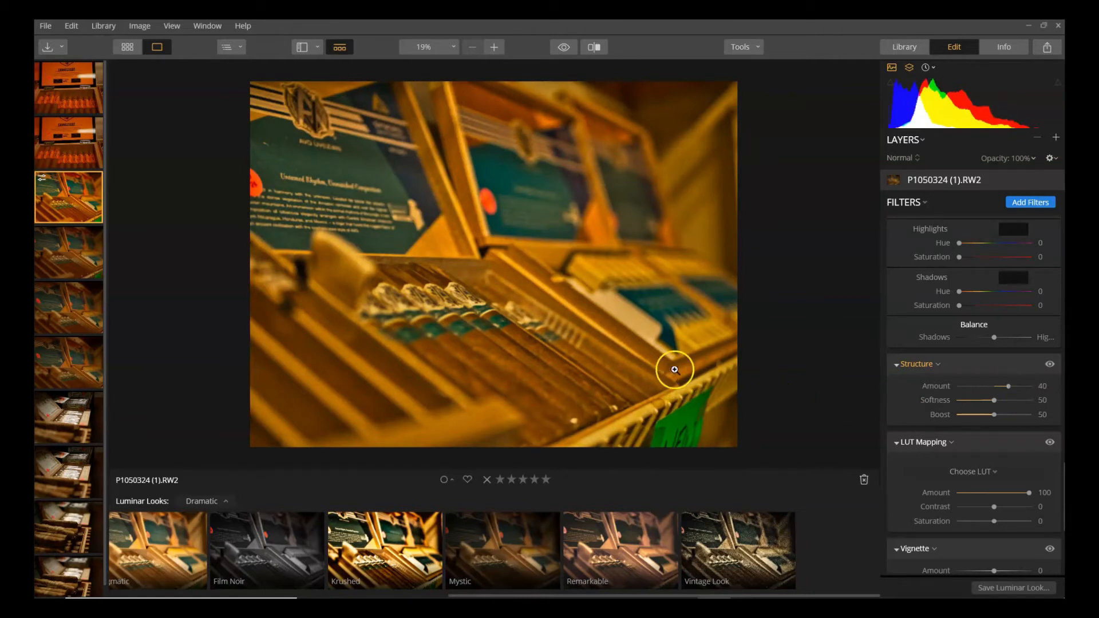
scroll(970, 394, down, 1)
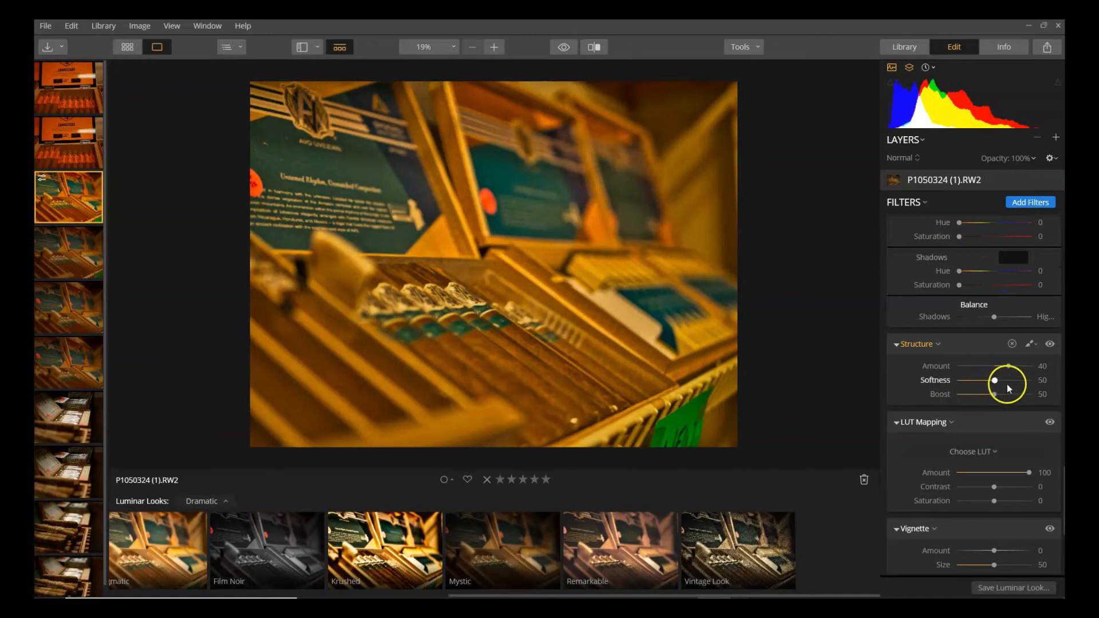
mouse_move(992, 392)
mouse_down()
mouse_move(994, 382)
mouse_move(950, 378)
mouse_move(1025, 384)
mouse_move(994, 382)
mouse_up()
click(1041, 380)
click(1040, 382)
click(1043, 381)
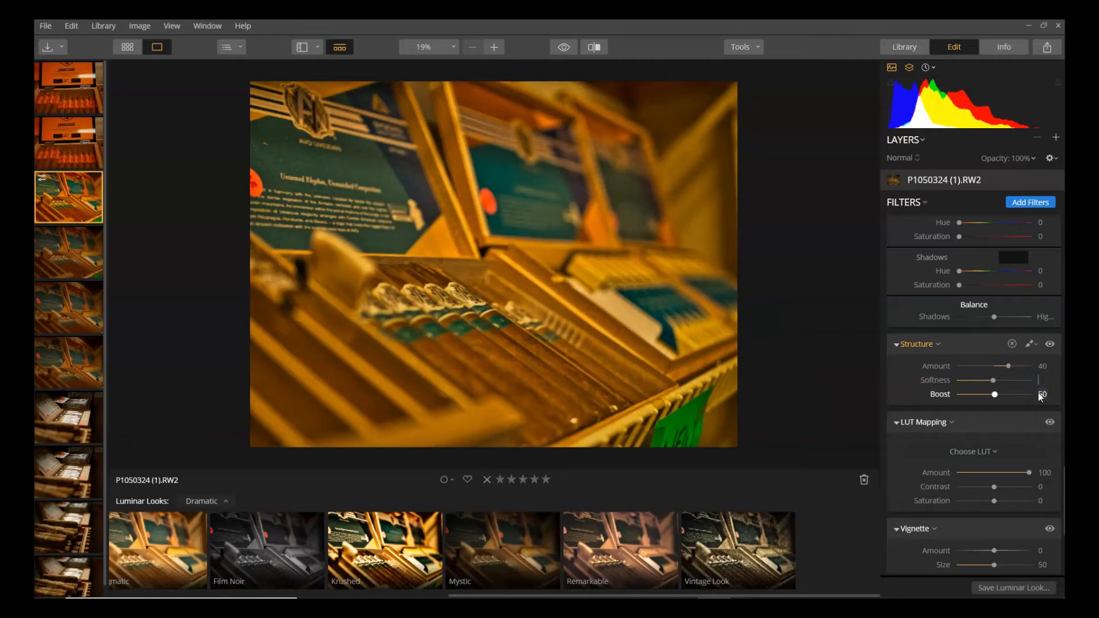
click(993, 380)
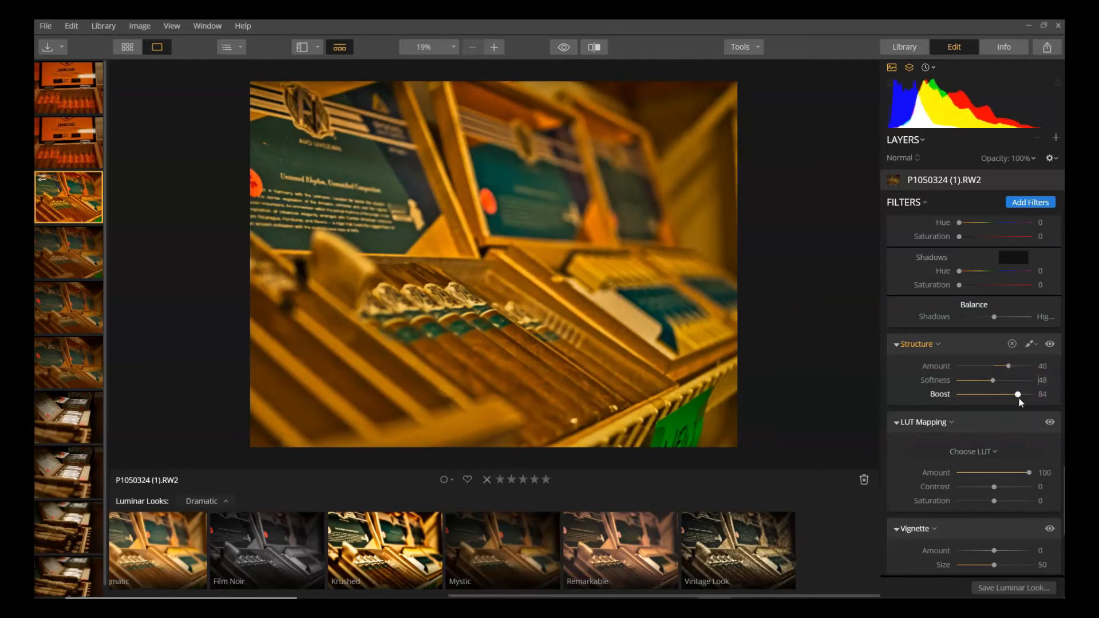
mouse_move(1006, 397)
mouse_down()
mouse_move(995, 396)
mouse_move(1048, 396)
mouse_move(1025, 366)
mouse_move(1057, 371)
mouse_move(1008, 371)
mouse_move(1021, 394)
mouse_move(994, 391)
mouse_up()
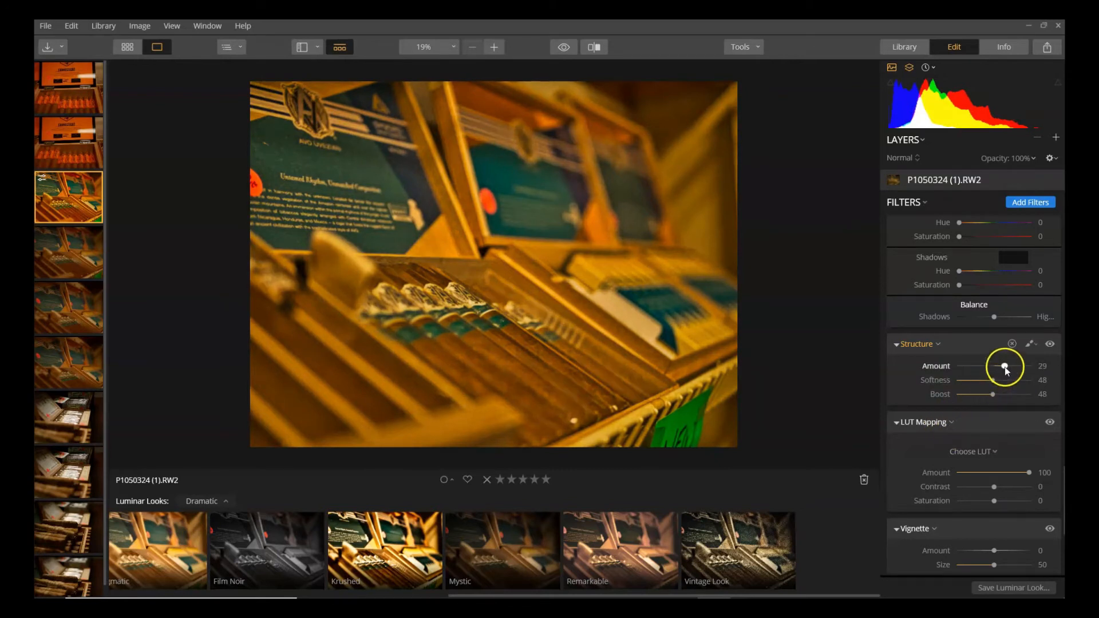
Step: In the Vignette filter, set the Amount to -67, the Feather to 20 and the Inner Light to 48
scroll(931, 422, down, 3)
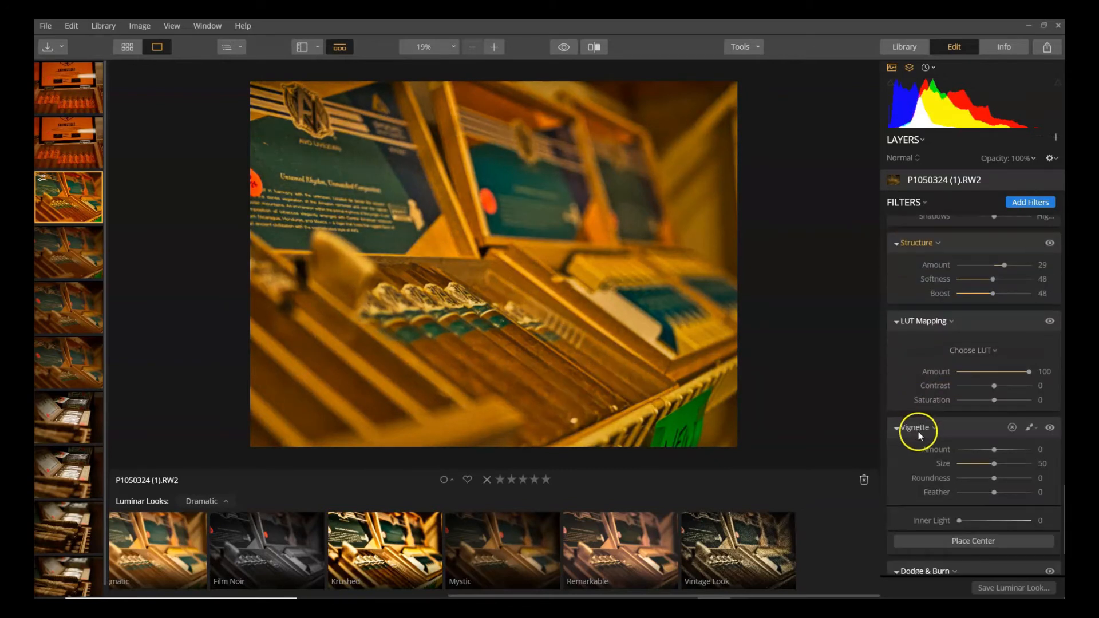
scroll(919, 432, down, 2)
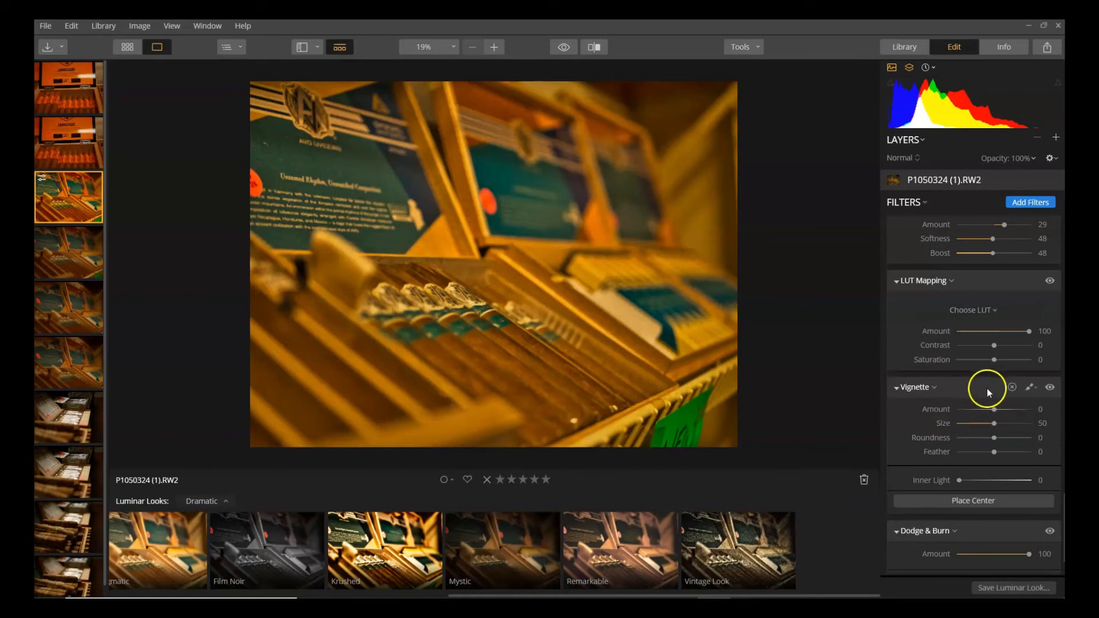
scroll(1025, 338, down, 1)
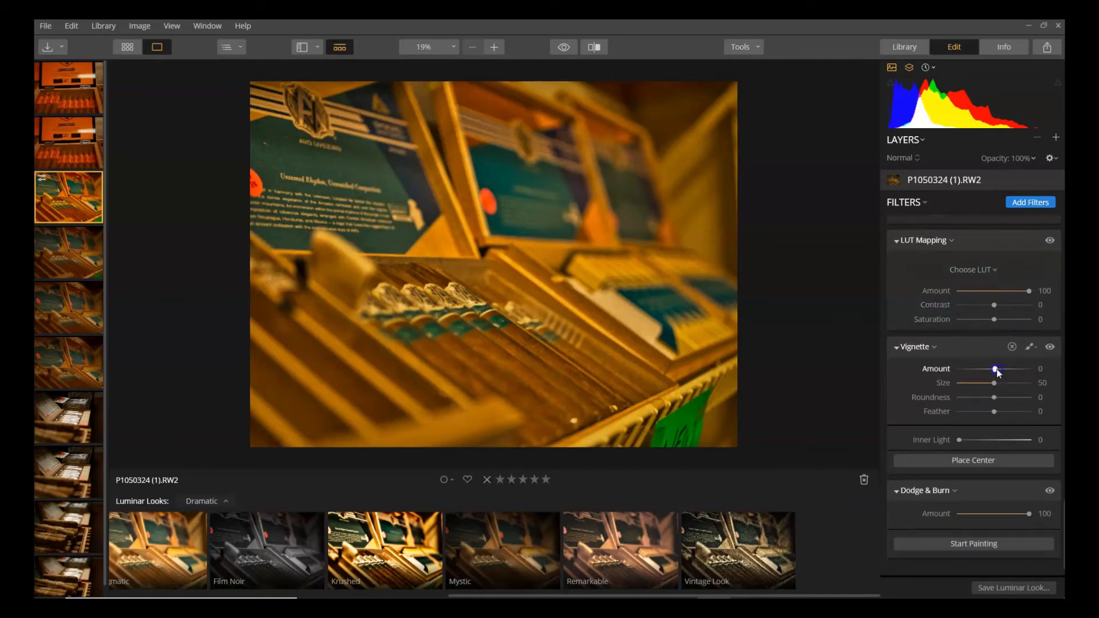
drag(997, 372, 977, 369)
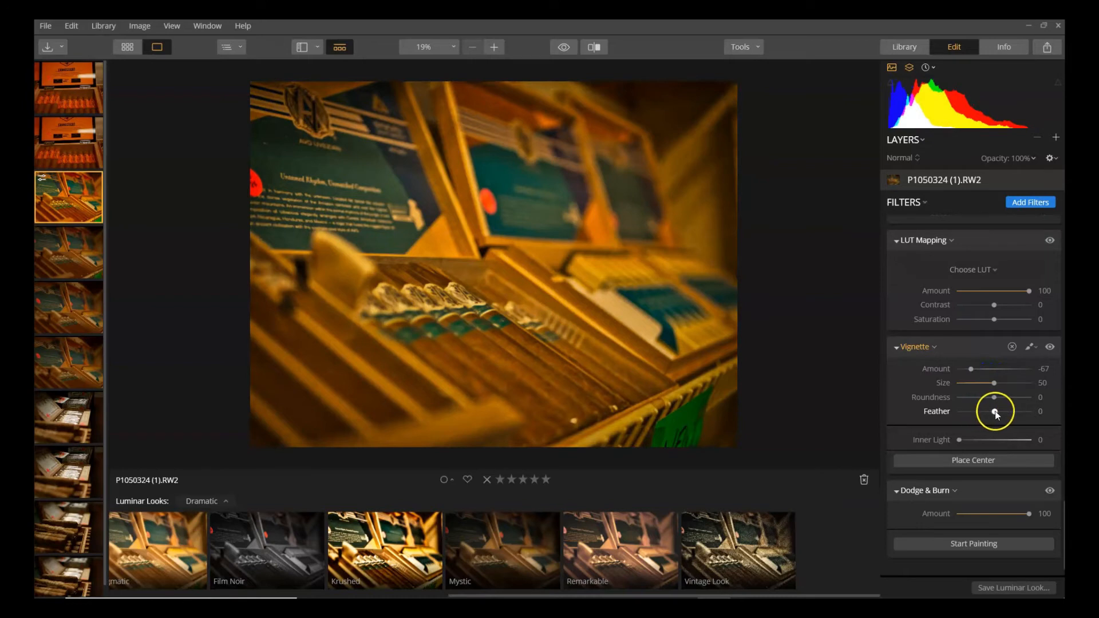
drag(997, 415, 1000, 414)
drag(957, 445, 1000, 445)
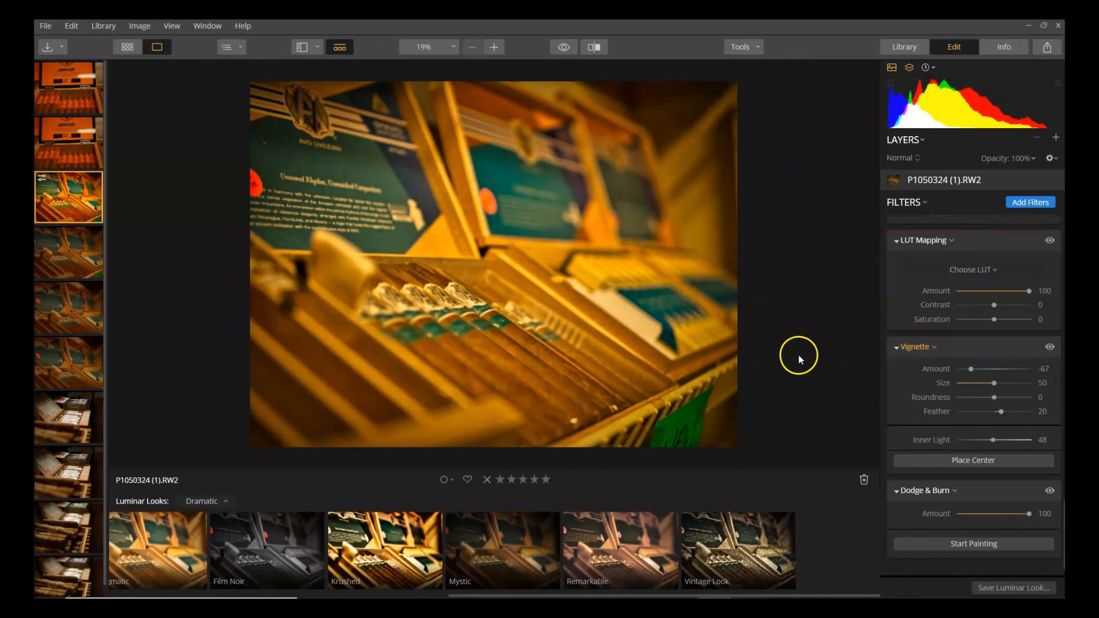
Step: Compare the edited cigar-box photo with its original in the split before/after view, then close the comparison
scroll(950, 451, down, 1)
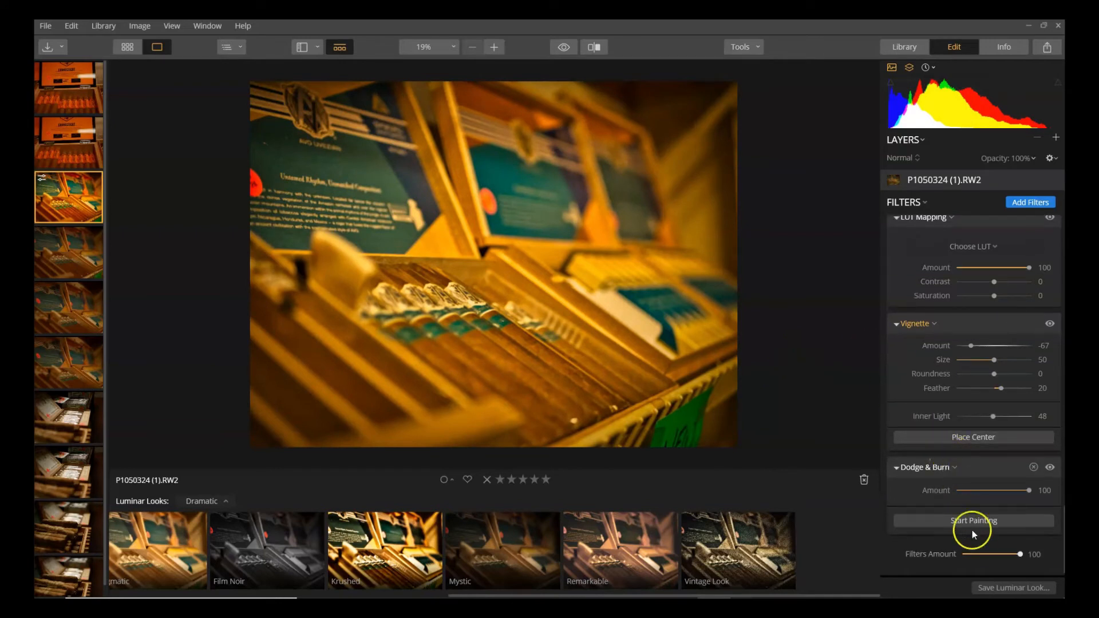
scroll(965, 470, up, 5)
scroll(968, 376, up, 10)
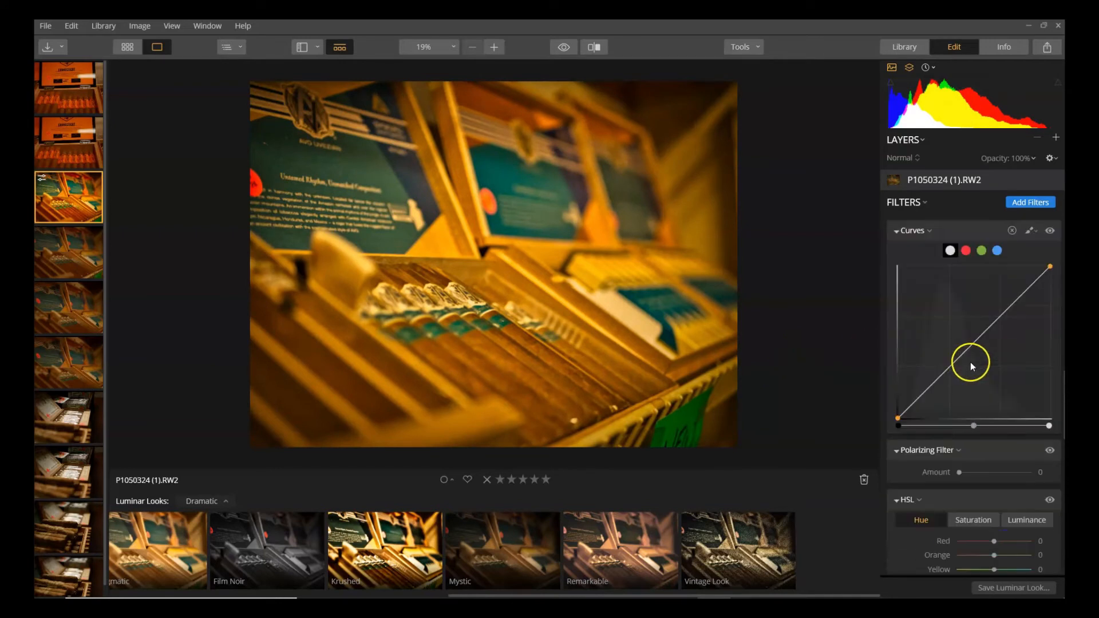
scroll(793, 78, up, 2)
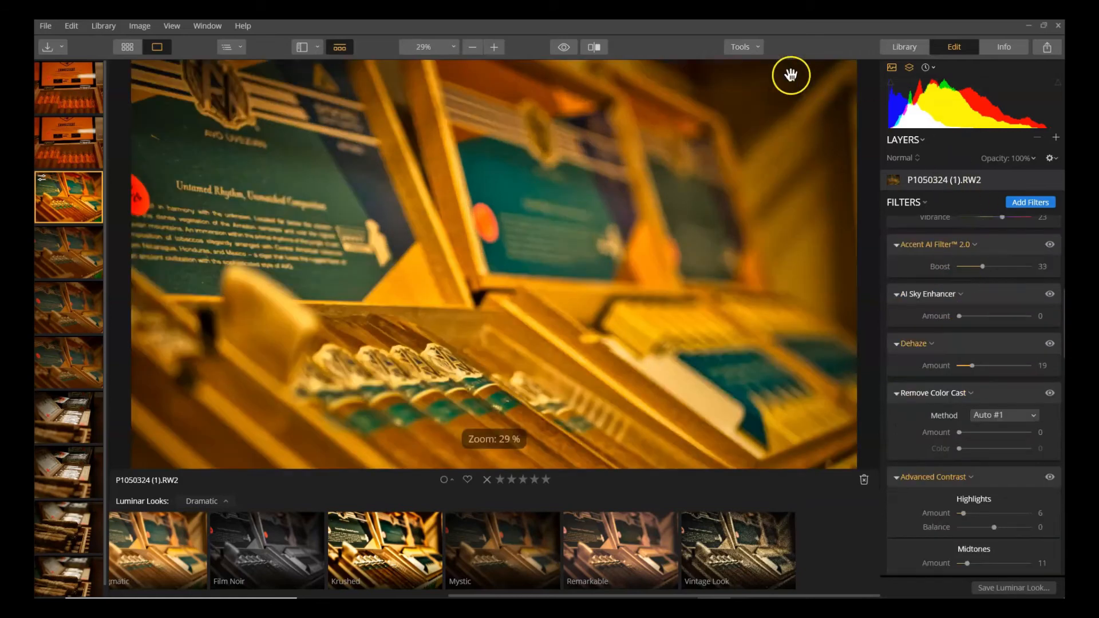
scroll(545, 249, down, 2)
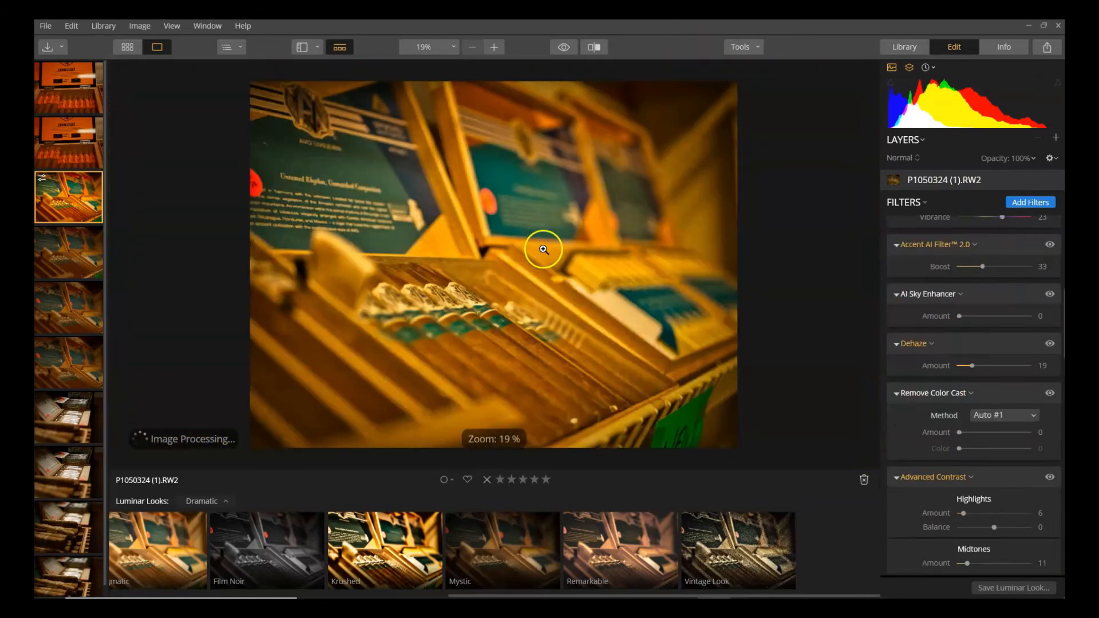
click(598, 46)
drag(466, 167, 519, 235)
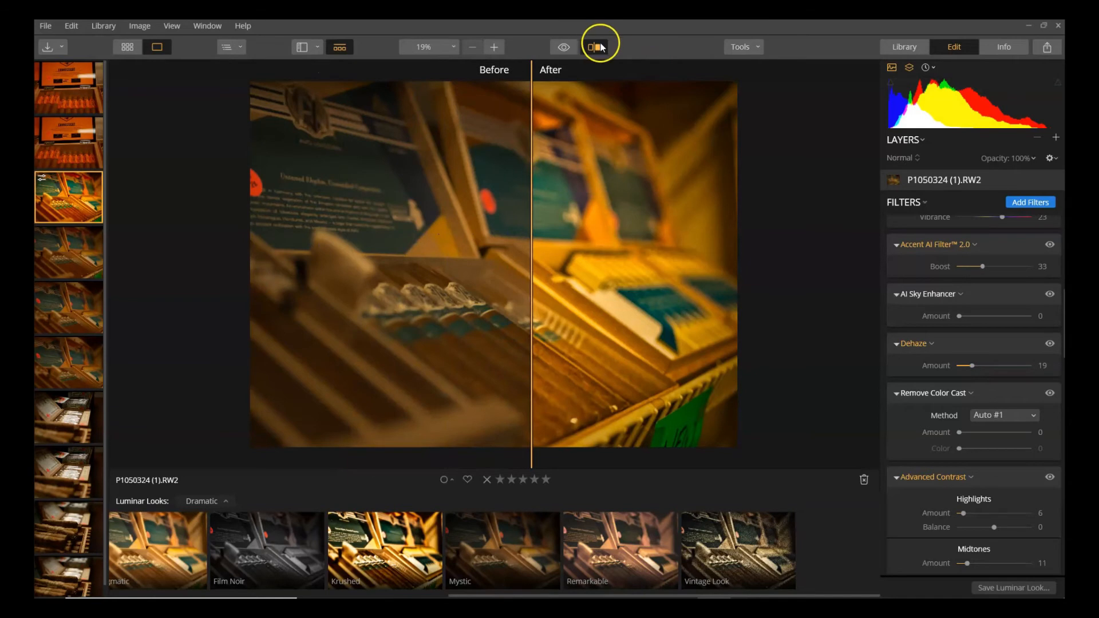
click(598, 46)
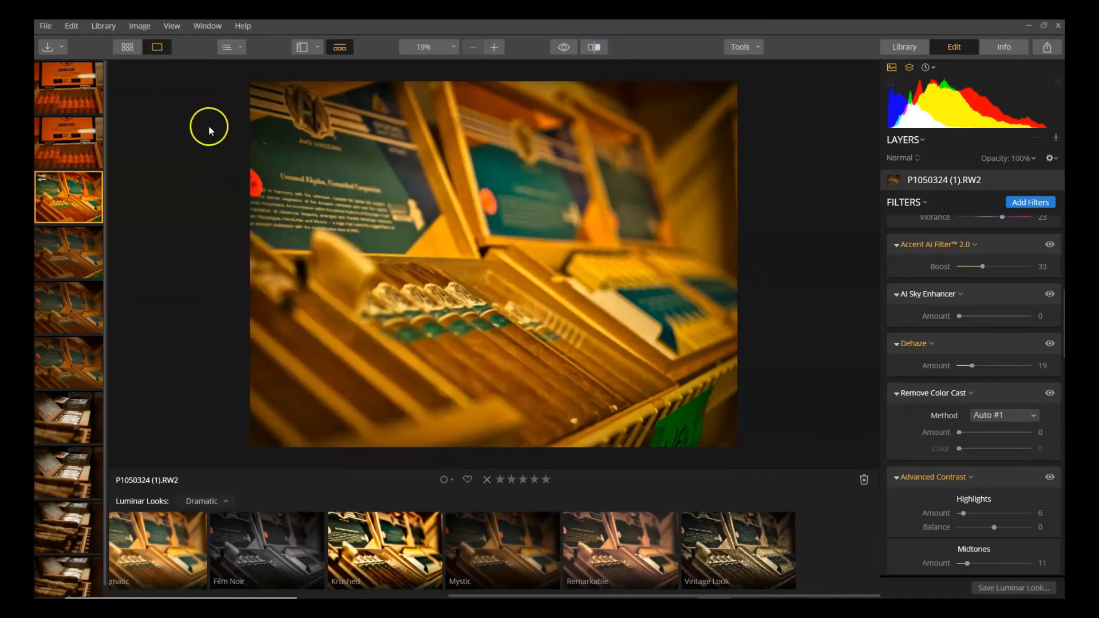
click(43, 25)
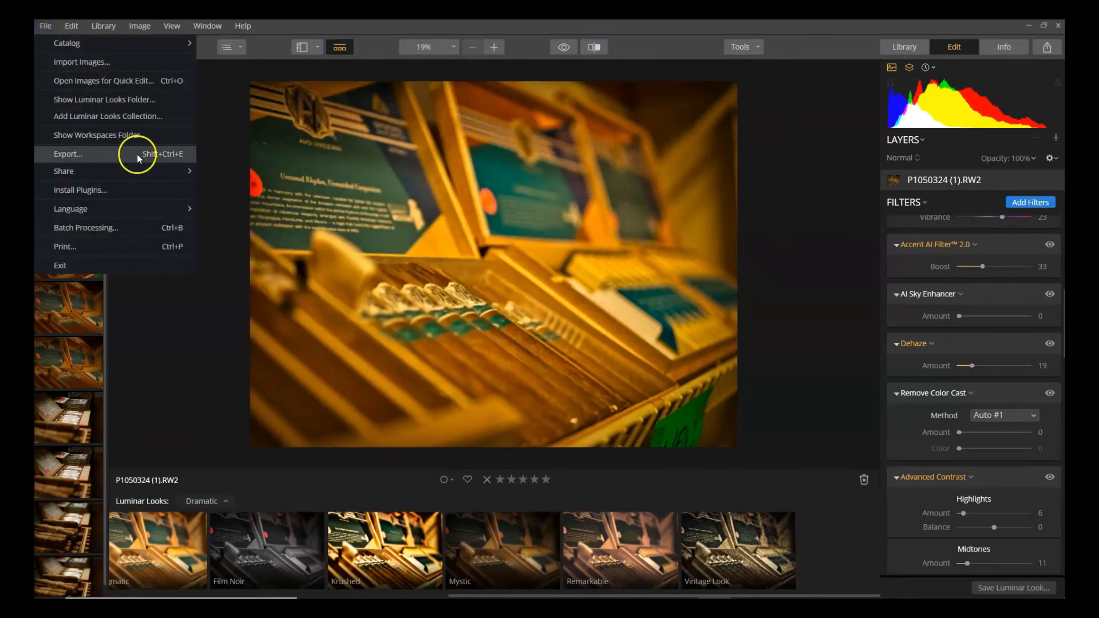
click(146, 337)
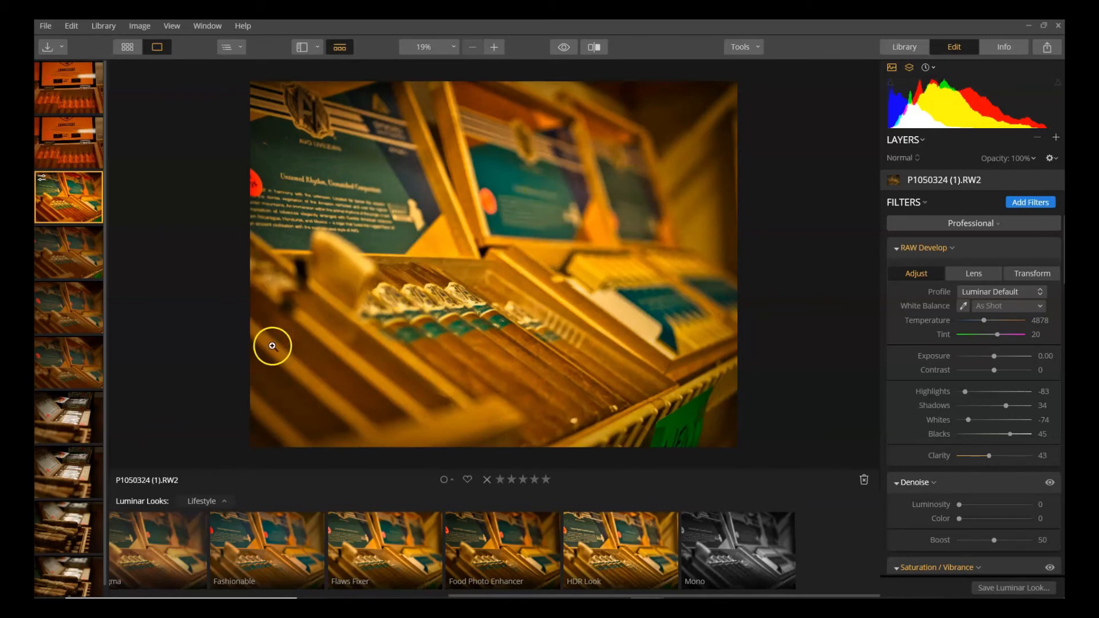
Step: Switch the Luminar Looks collection to User Luminar Looks
click(203, 504)
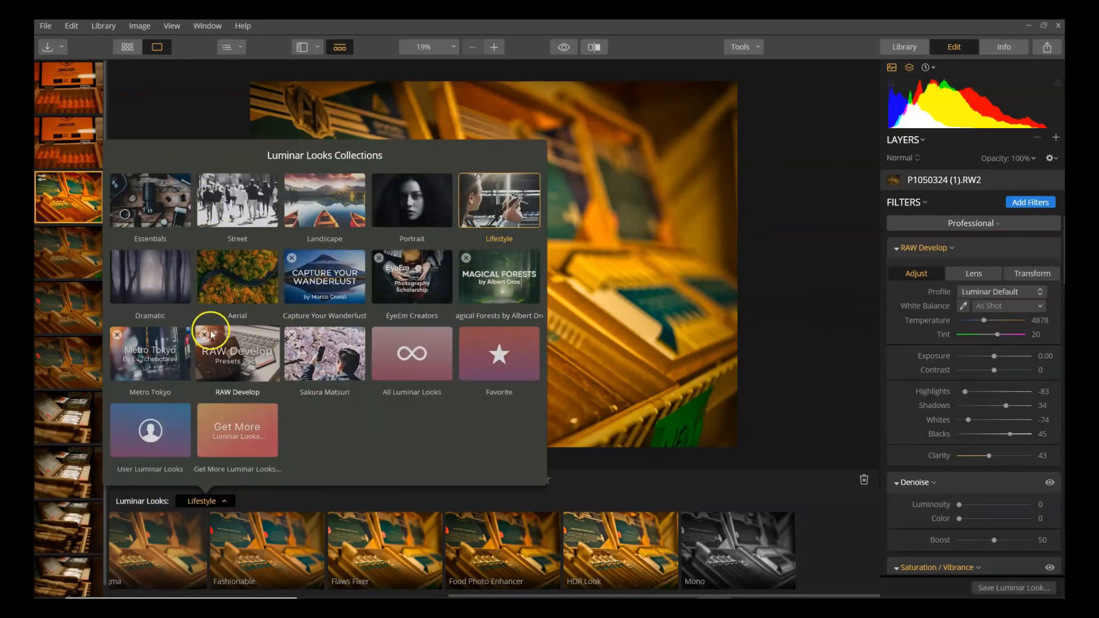
click(137, 445)
click(253, 531)
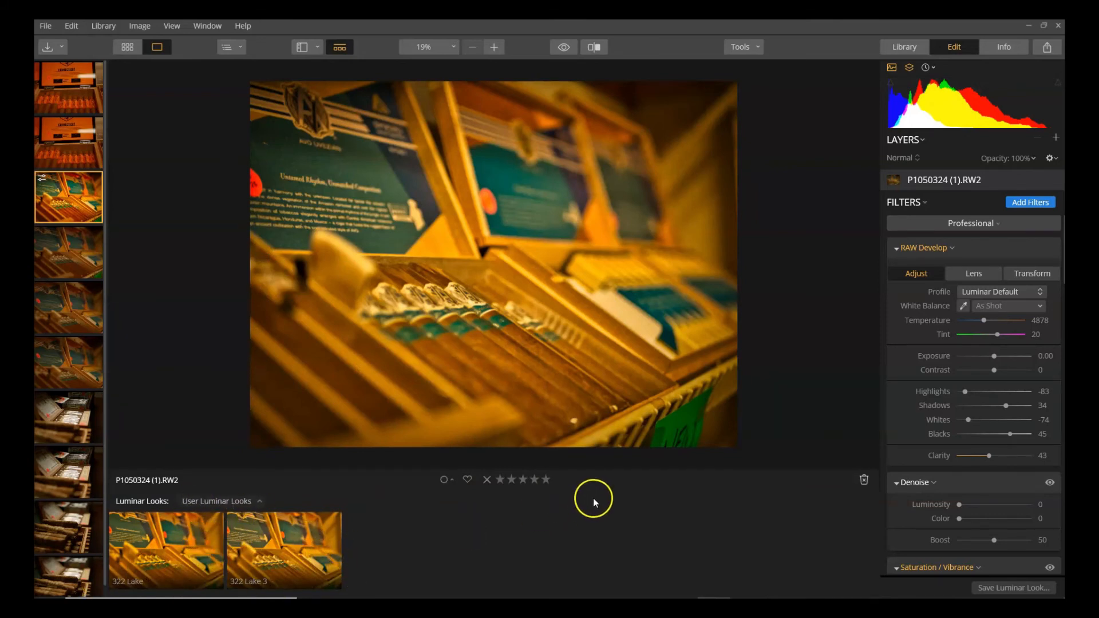
Step: Save the photo's current filter settings as a new Luminar Look named "Look 3"
scroll(973, 412, down, 3)
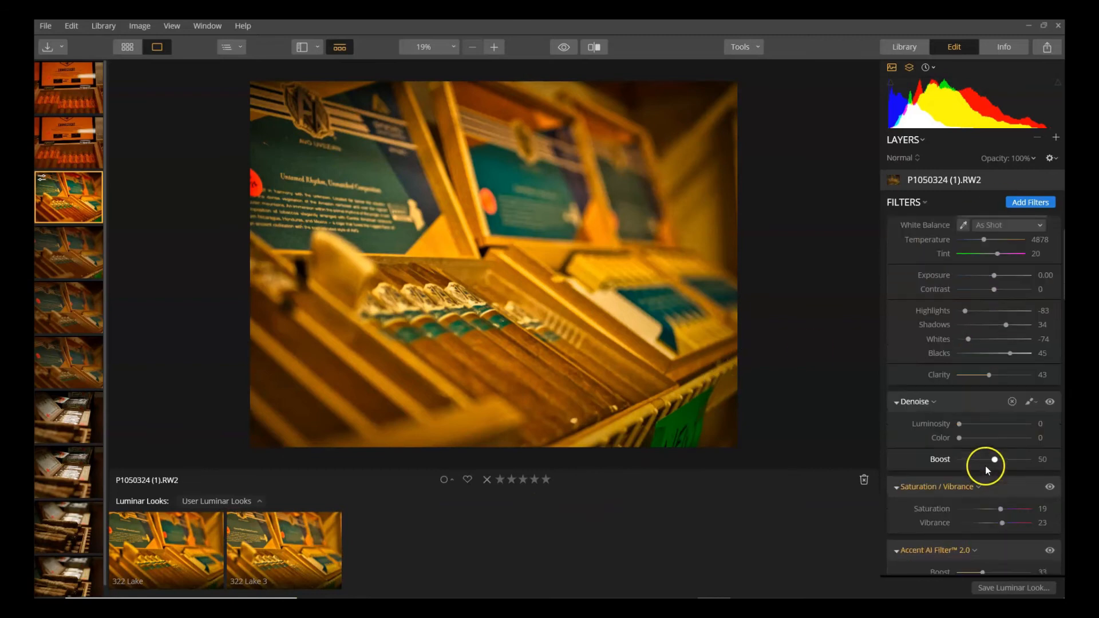
scroll(1006, 429, down, 1)
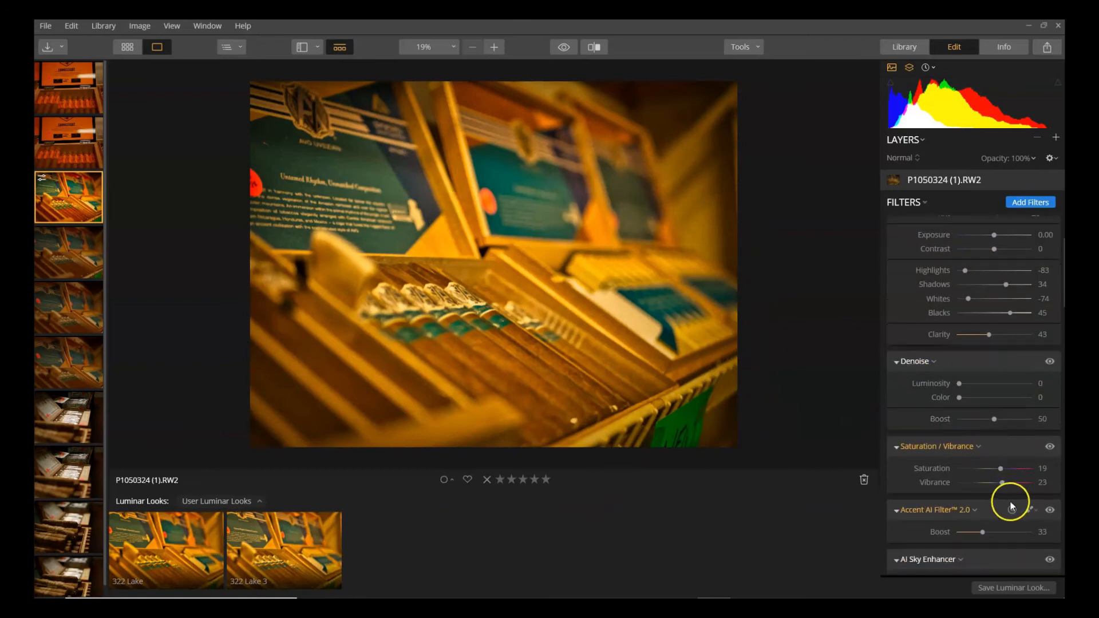
click(1008, 588)
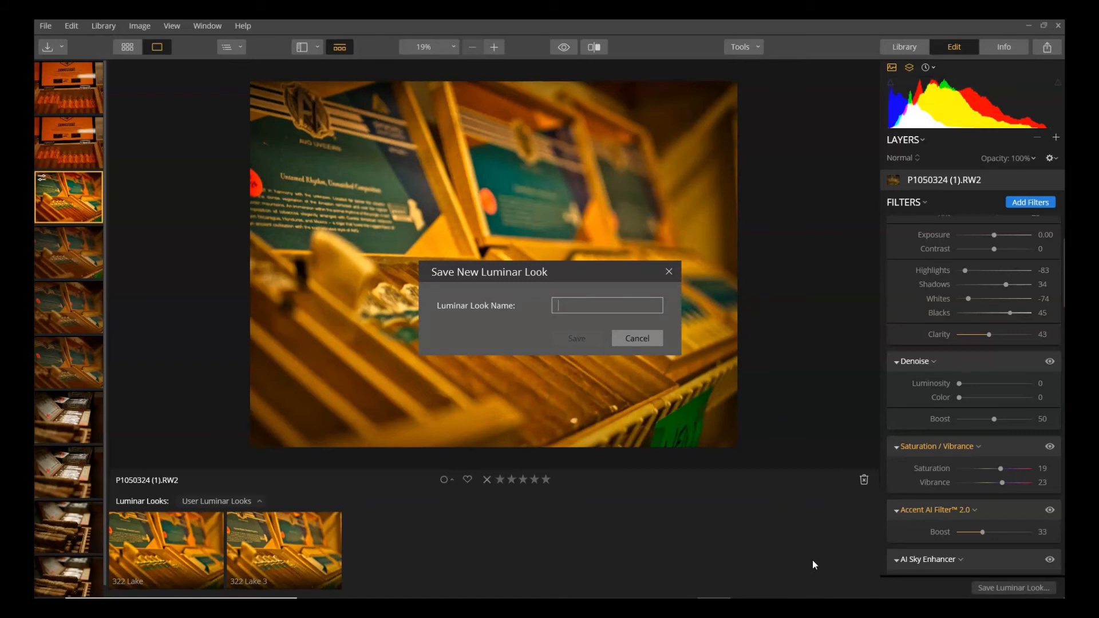
text(Look 3)
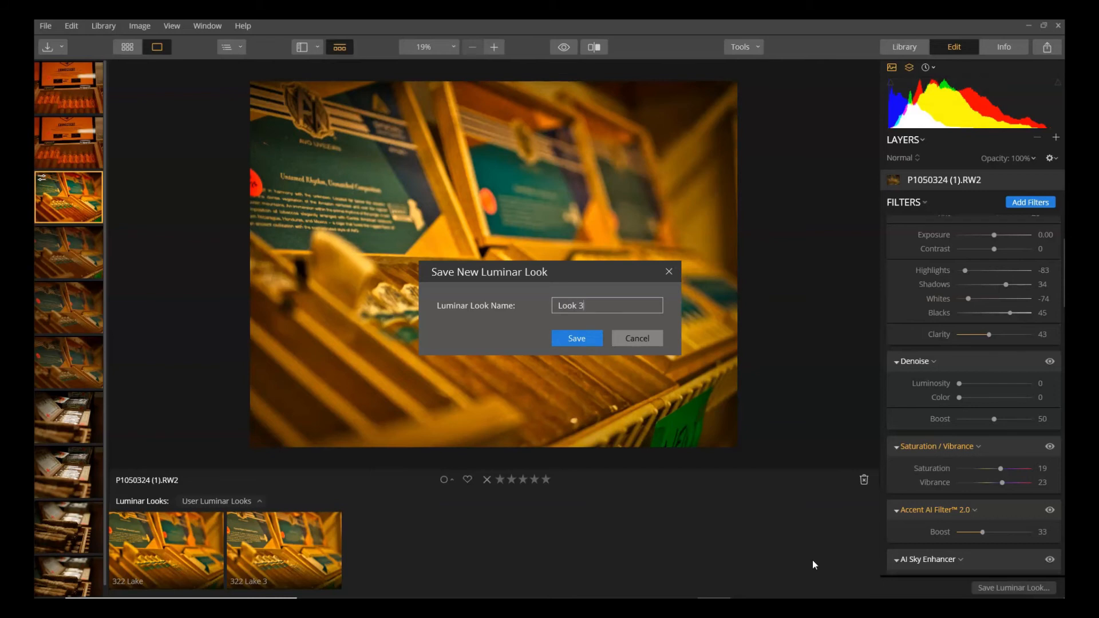
key(Return)
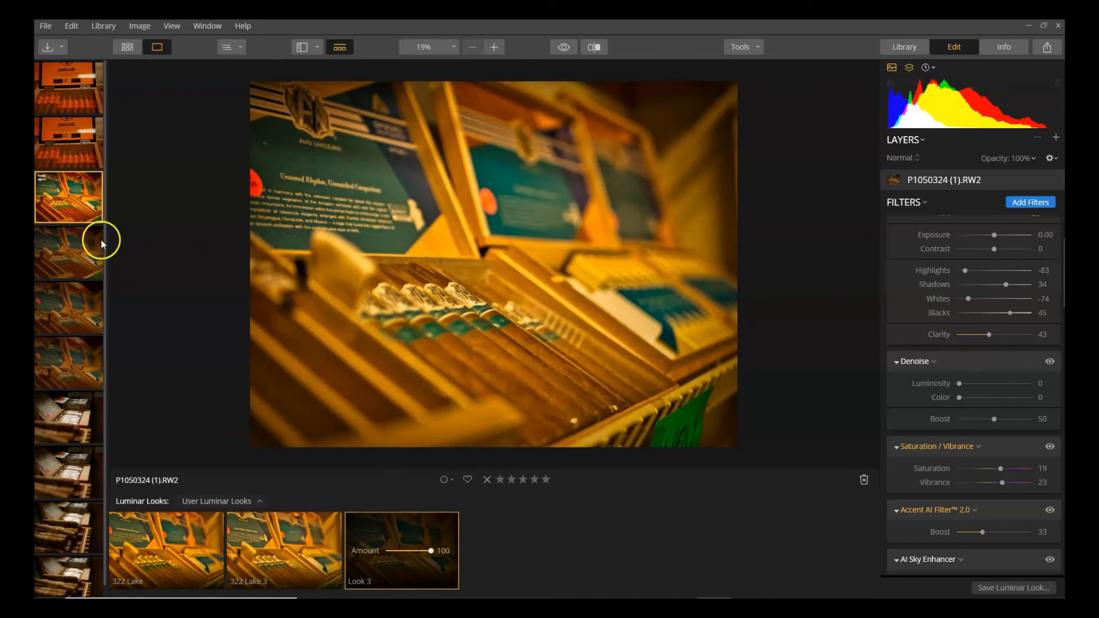
Step: Open the Connecticut cigar-box photo P1050323.RW2 and apply the user look "Look 3" to it
click(53, 157)
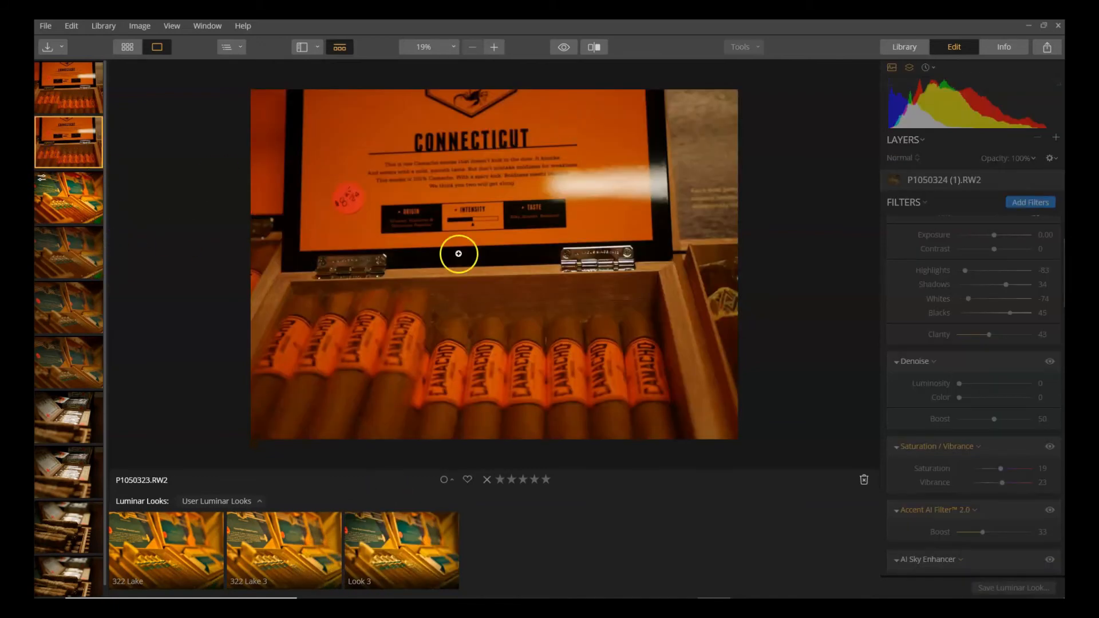
click(237, 503)
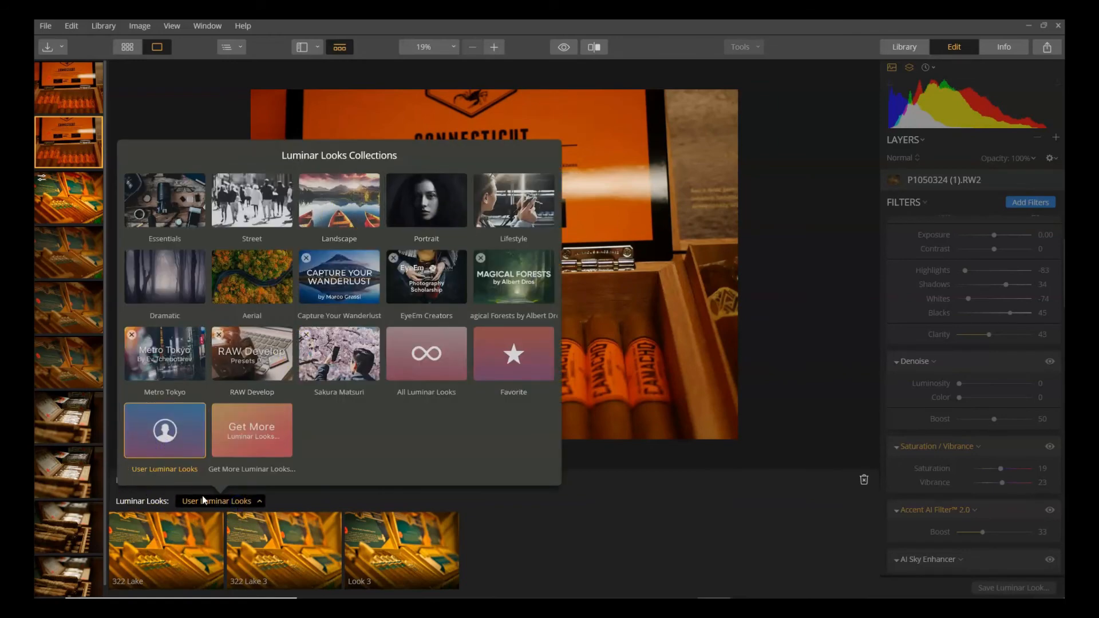
click(371, 538)
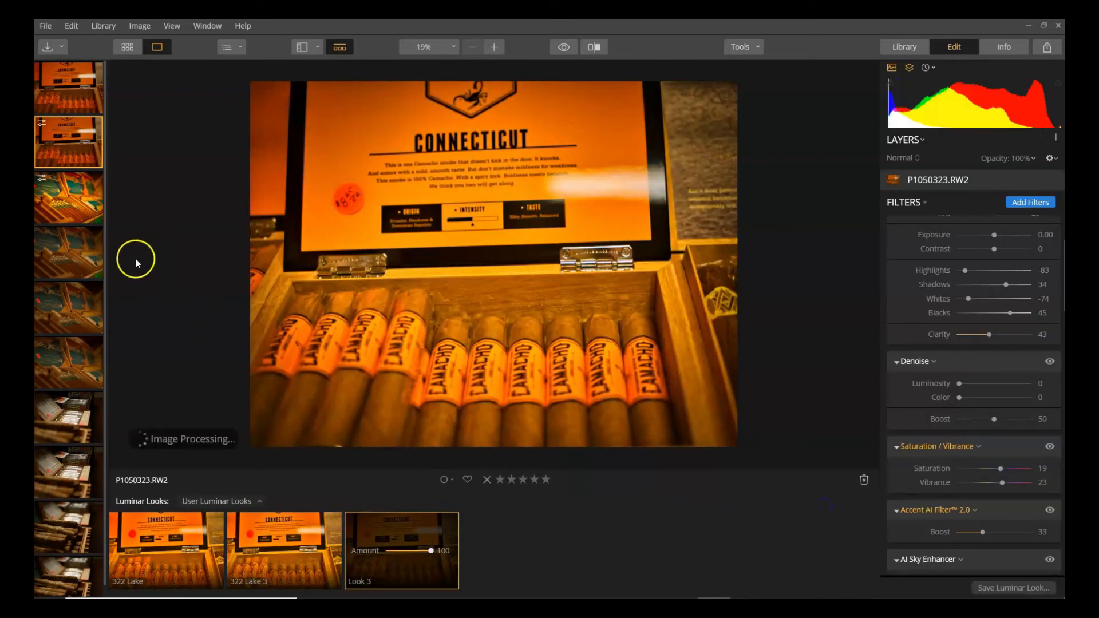
Step: Open the open-box cigar photo P1050326.RW2 and apply the user look "Look 3" to it
click(63, 462)
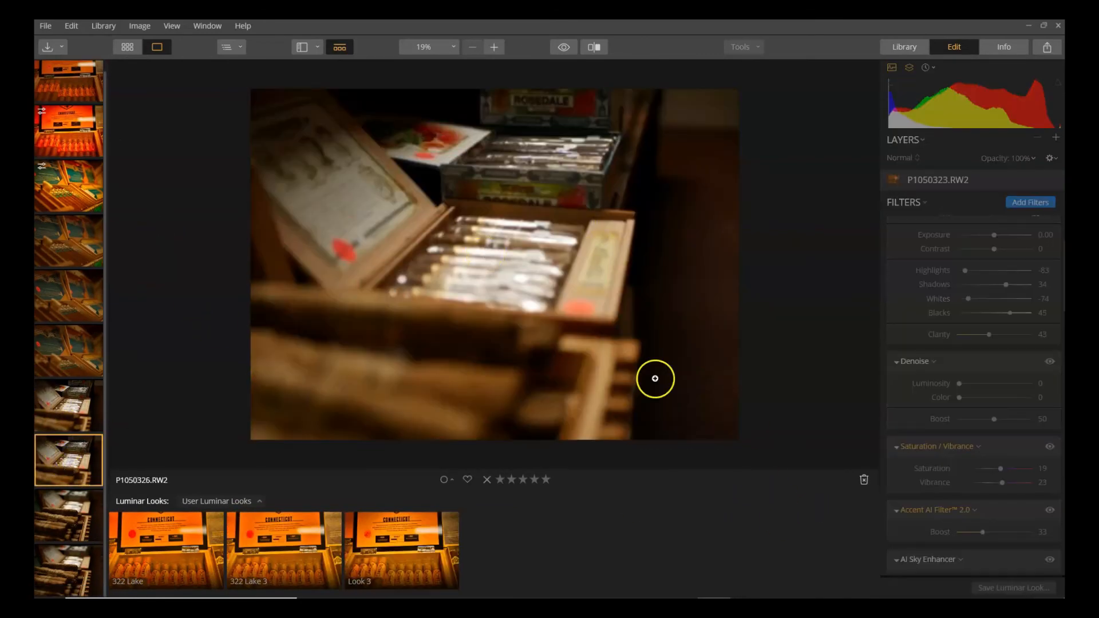
click(388, 536)
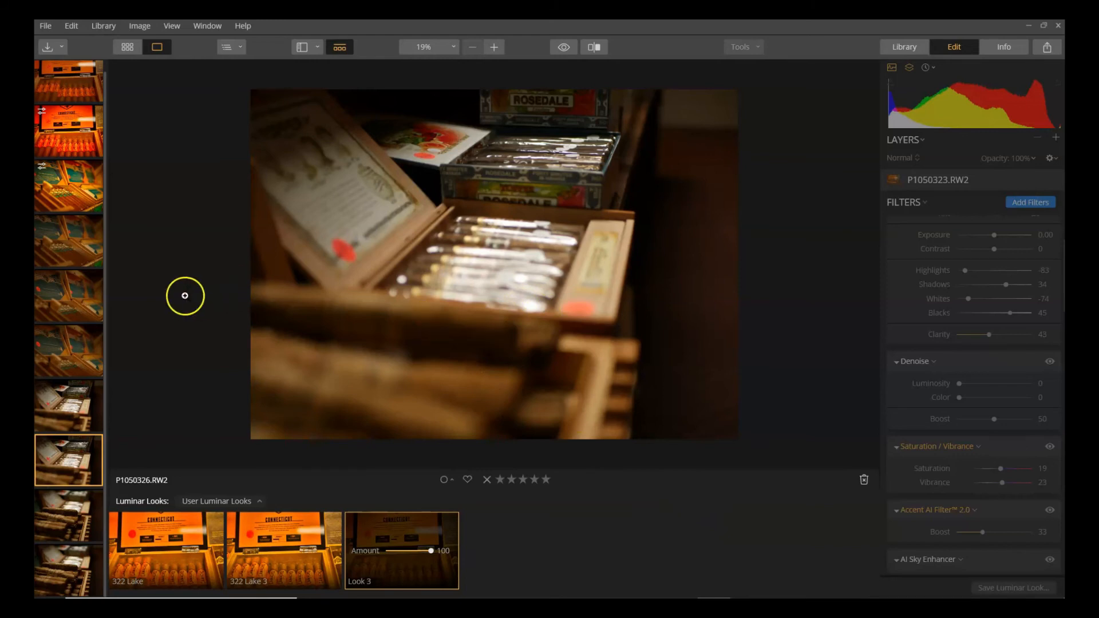
scroll(635, 349, up, 3)
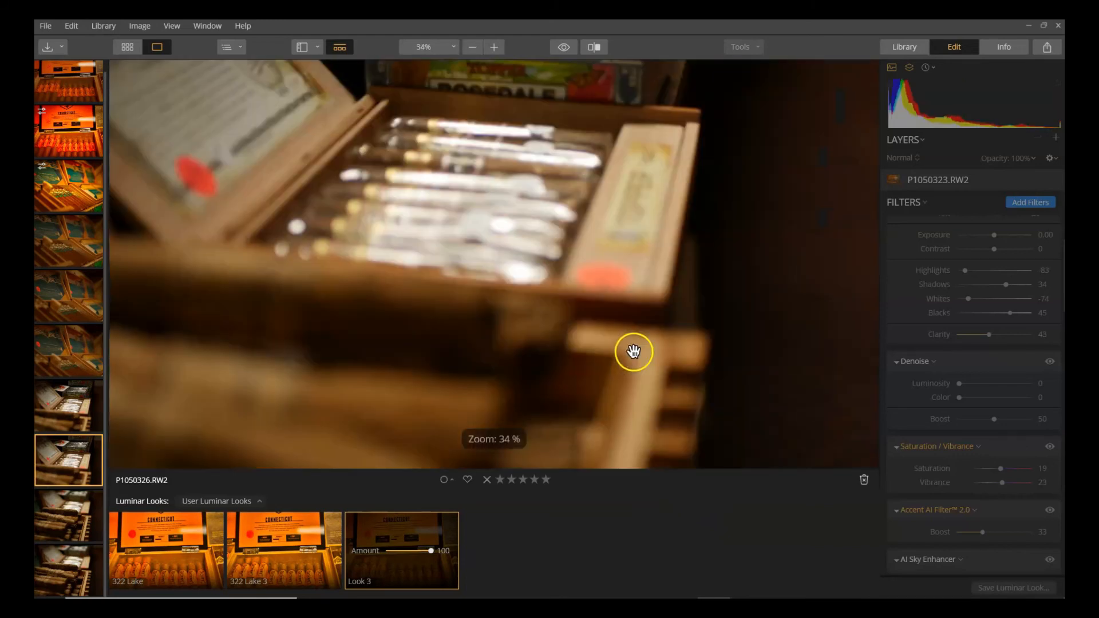
scroll(498, 329, down, 3)
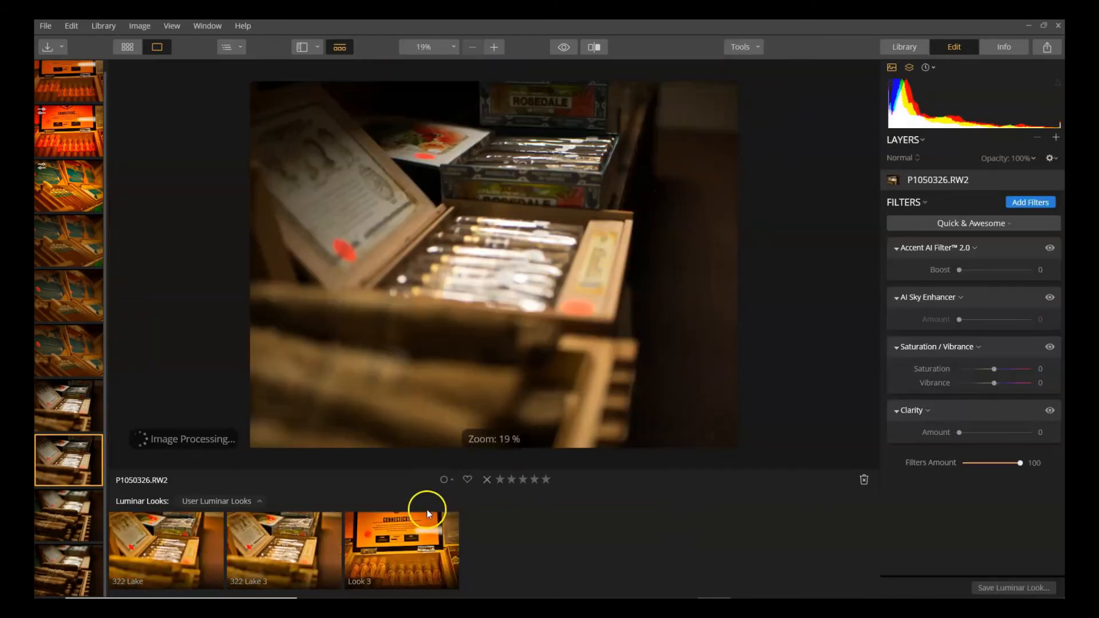
click(363, 548)
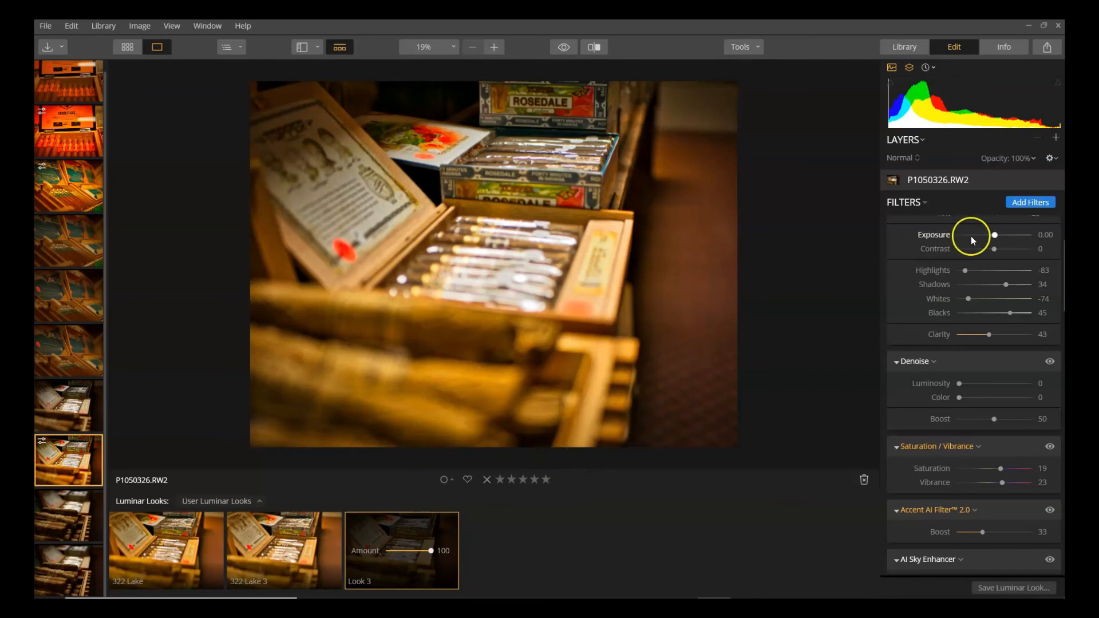
Step: Review the RAW Develop settings and filter options brought in by the look, and the list of available workspaces
scroll(973, 237, up, 3)
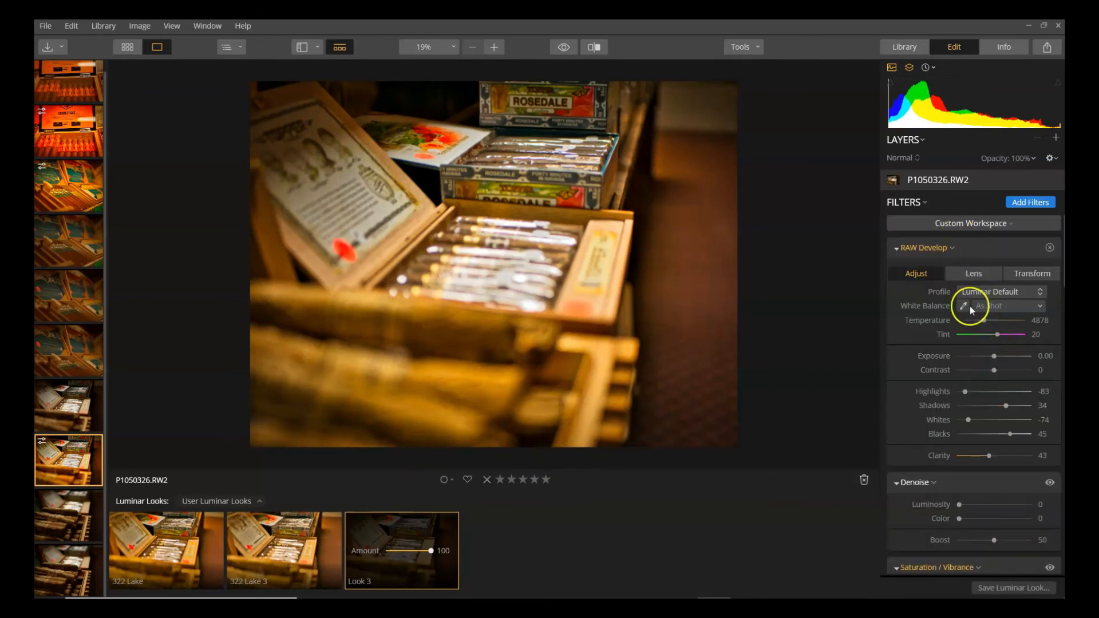
click(953, 248)
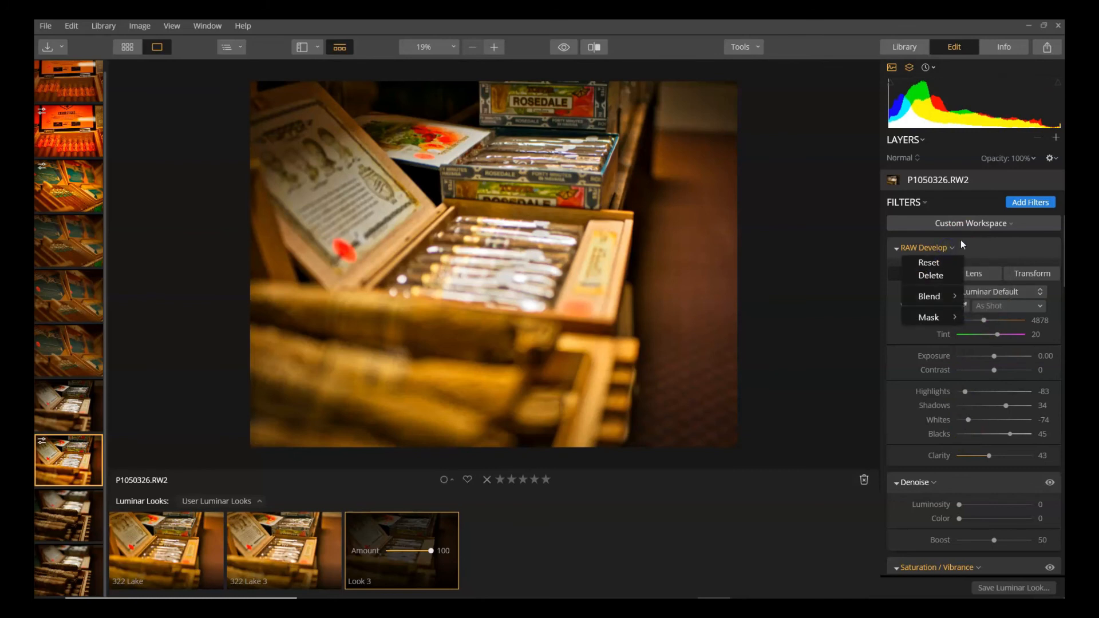
click(970, 225)
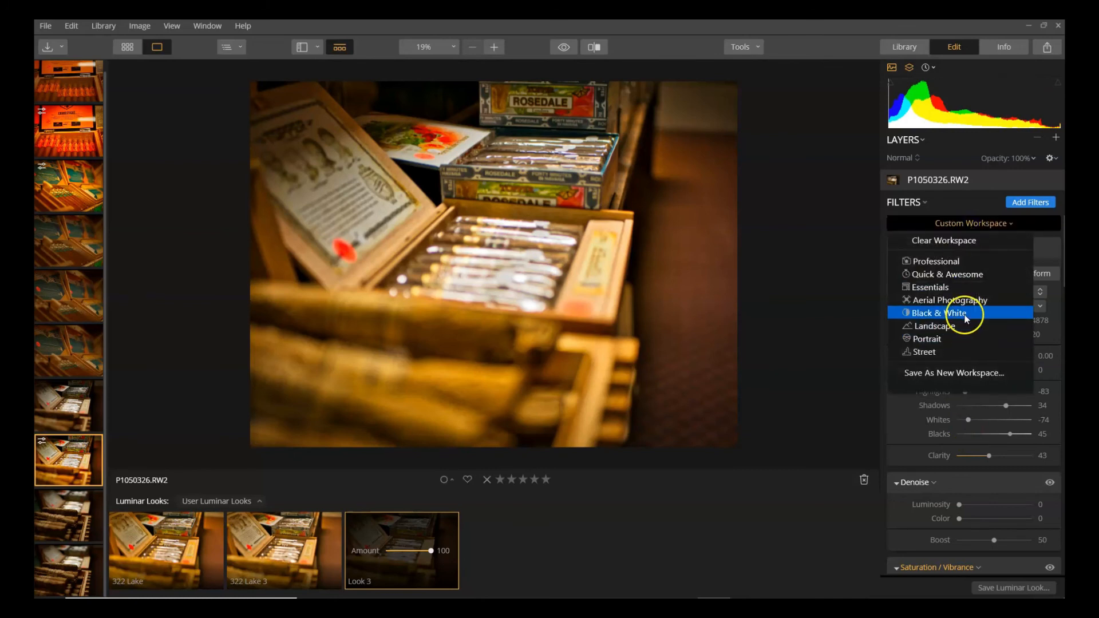
click(961, 226)
scroll(973, 367, down, 2)
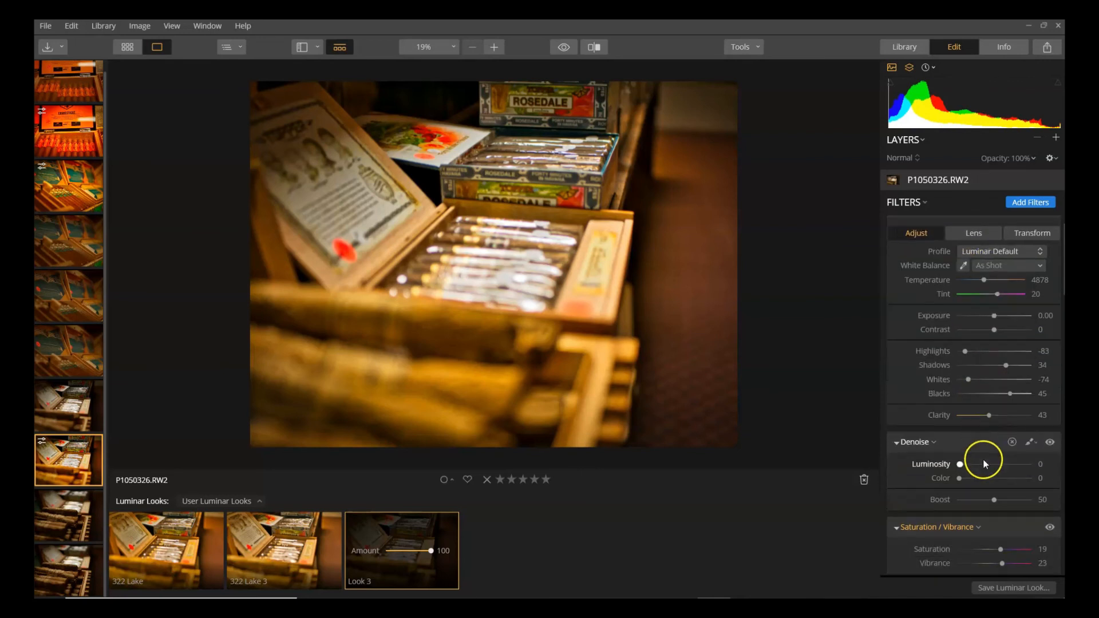
Step: Check the User Luminar Looks collection, the remaining filter settings and the management options of the look "Look 3"
click(217, 500)
click(191, 430)
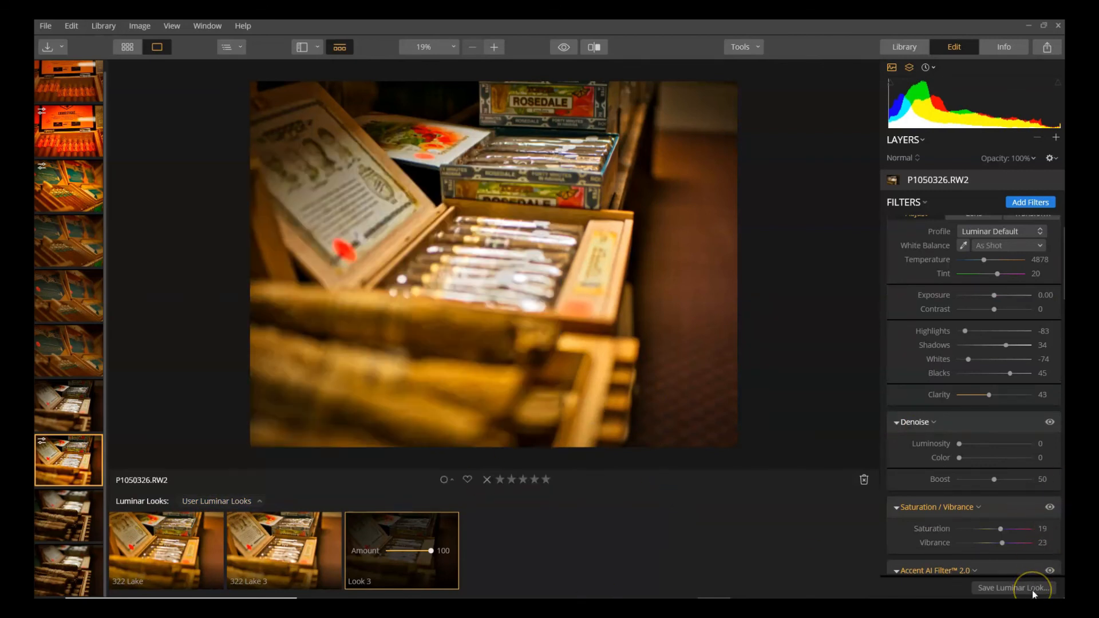
scroll(994, 520, down, 6)
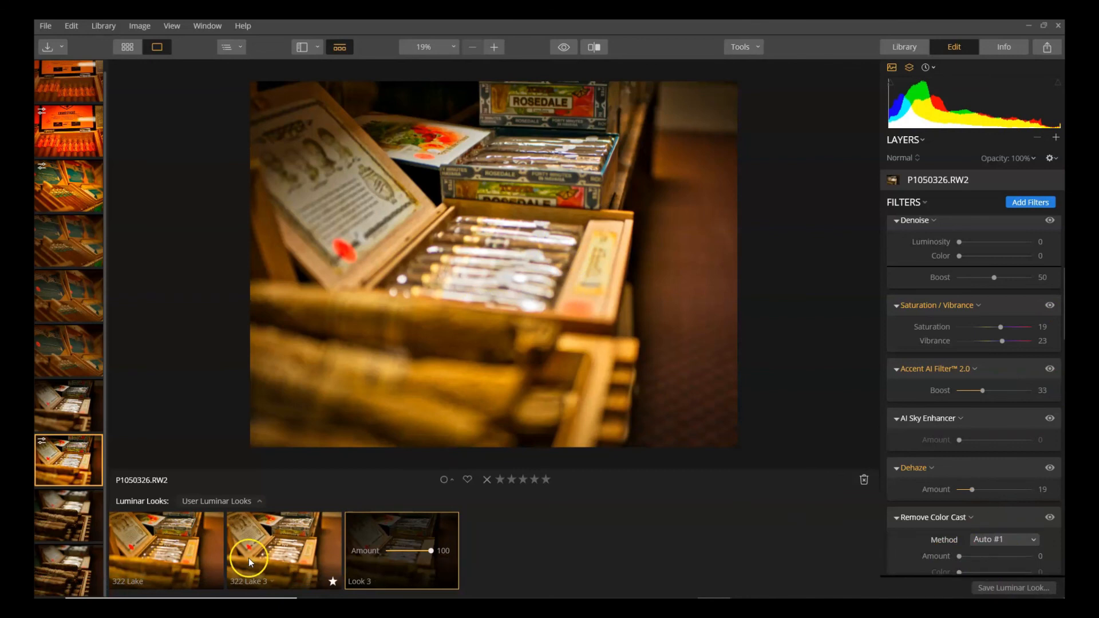
right_click(390, 539)
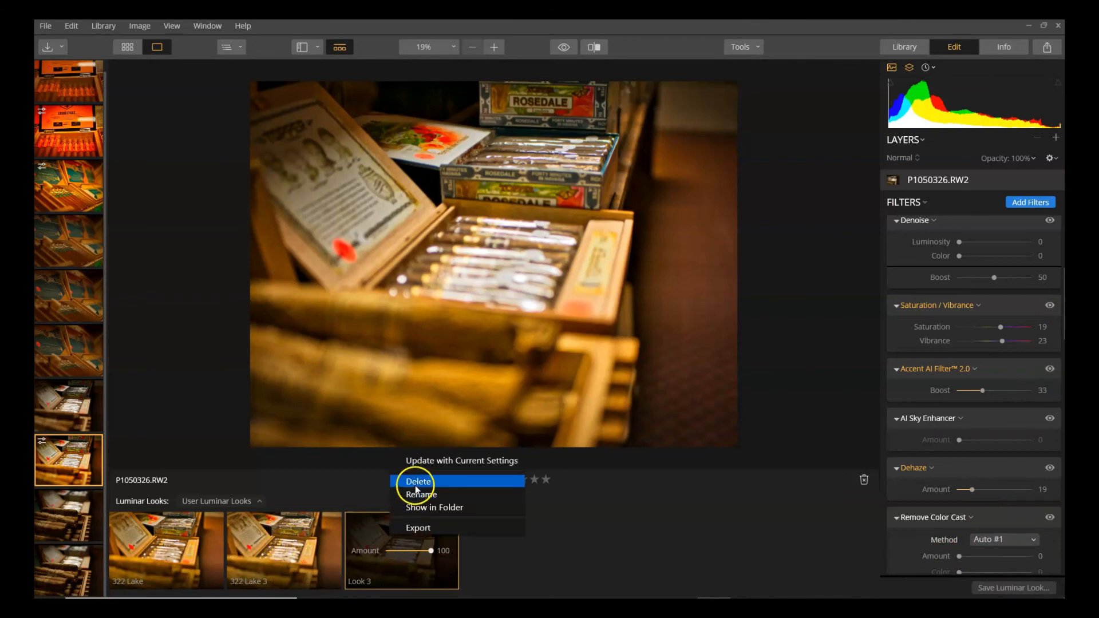
click(595, 511)
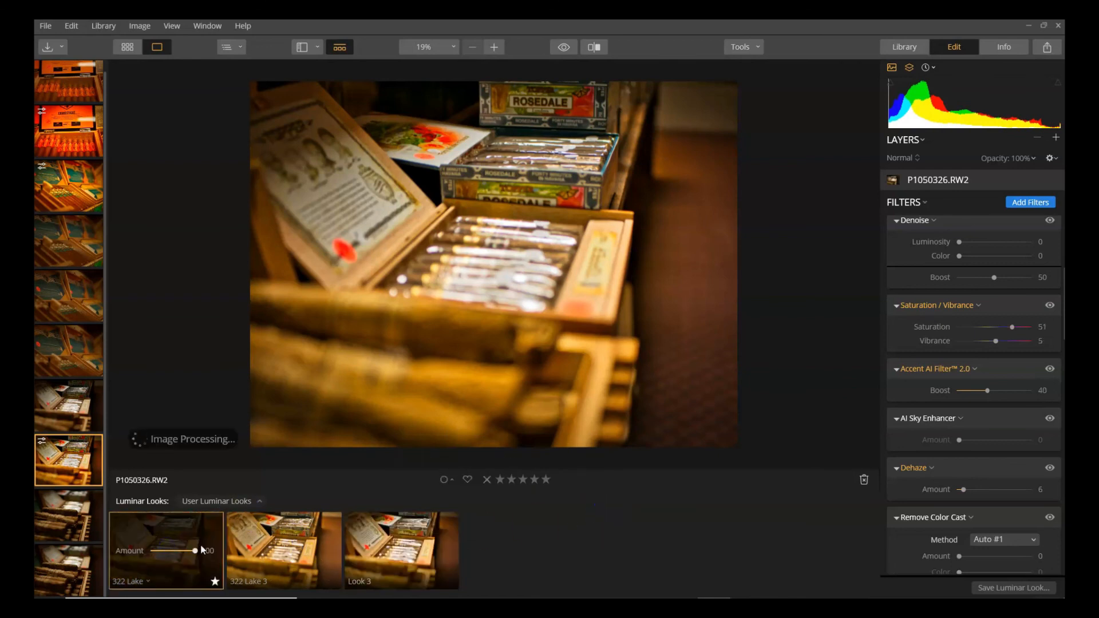
Step: Apply the user look "322 Lake 3" to the photo, and switch the Luminar Looks collection to Magical Forests
click(295, 522)
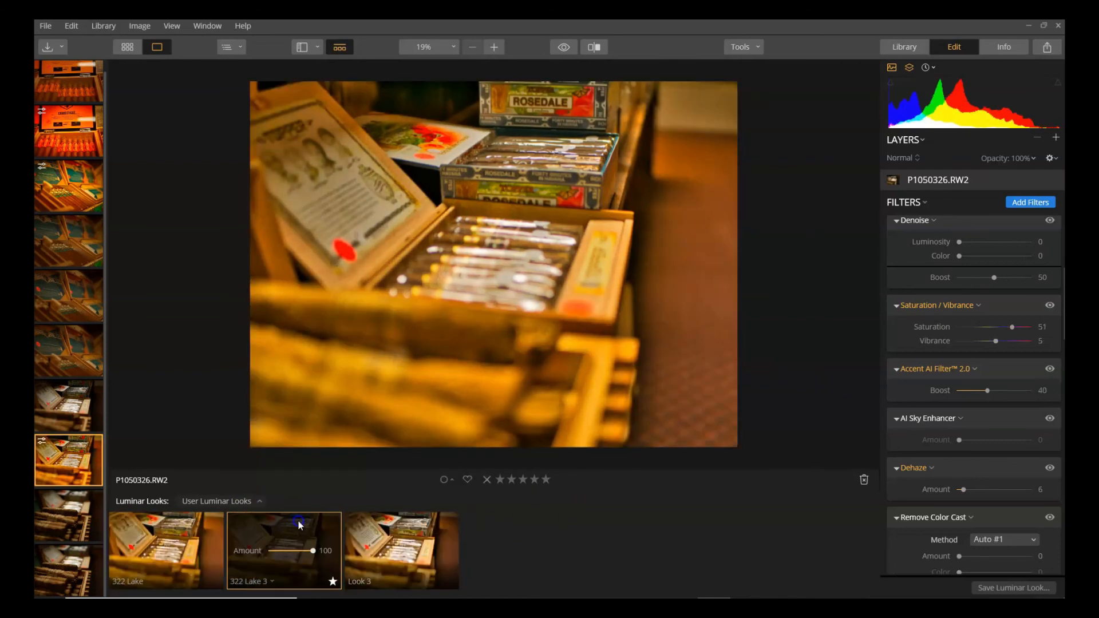
click(211, 501)
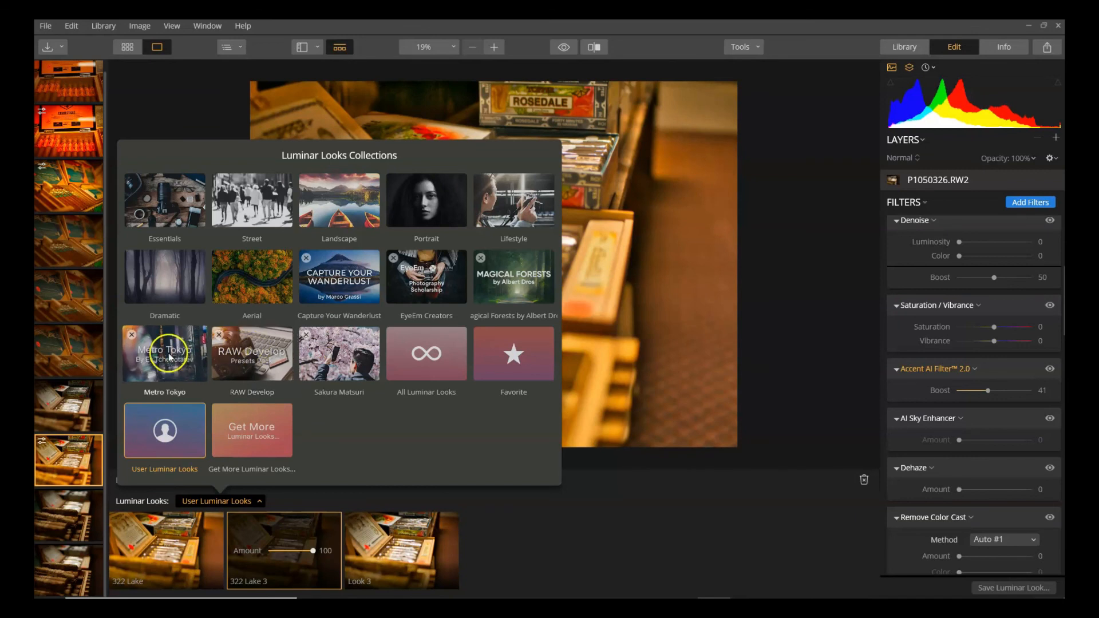
click(480, 261)
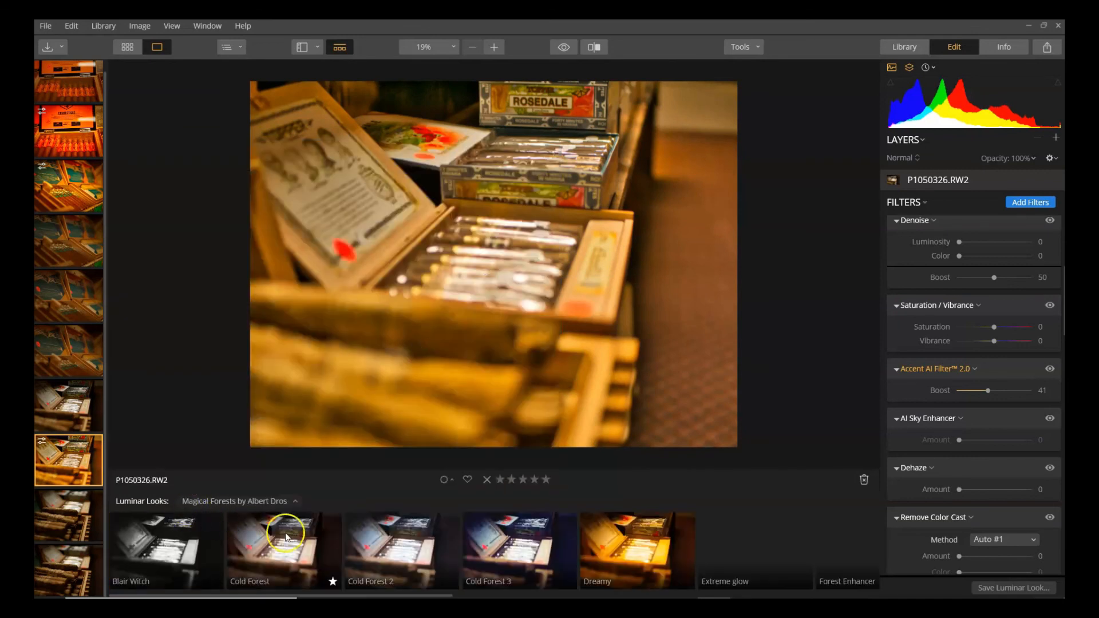
Step: Try the Magical Forests looks Blair Witch, Cold Forest 3 and Dreamy on the photo
click(186, 559)
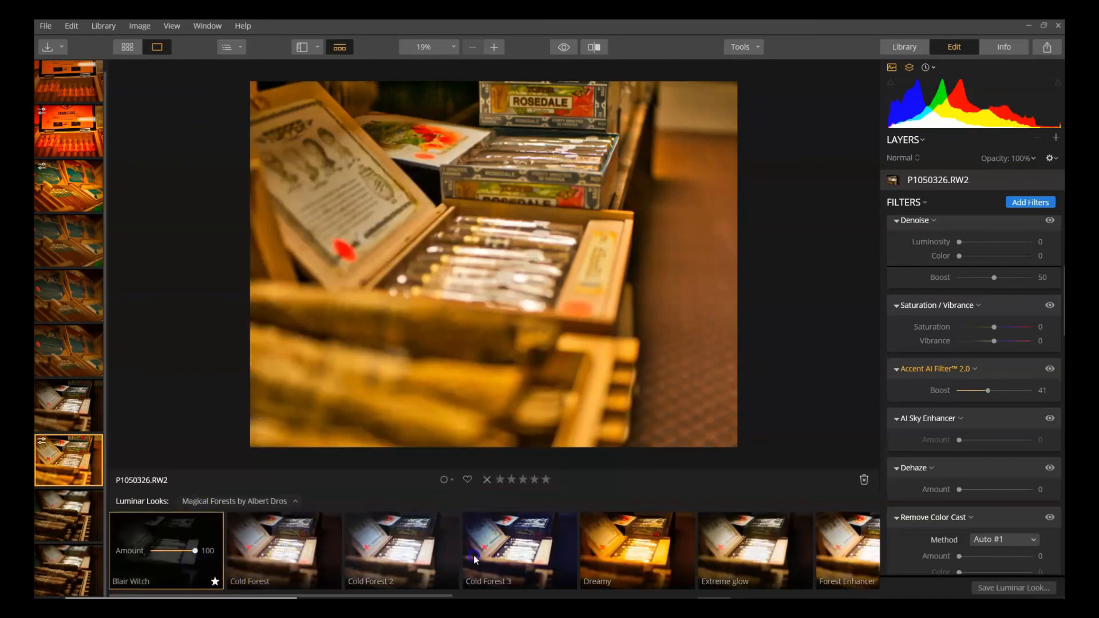
click(512, 561)
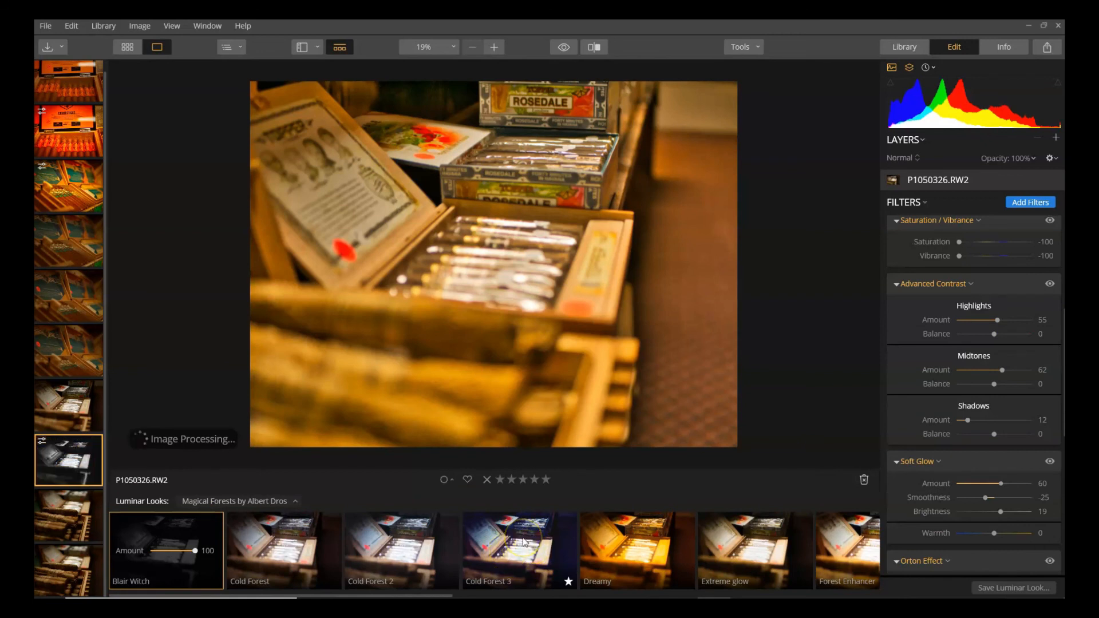
click(664, 525)
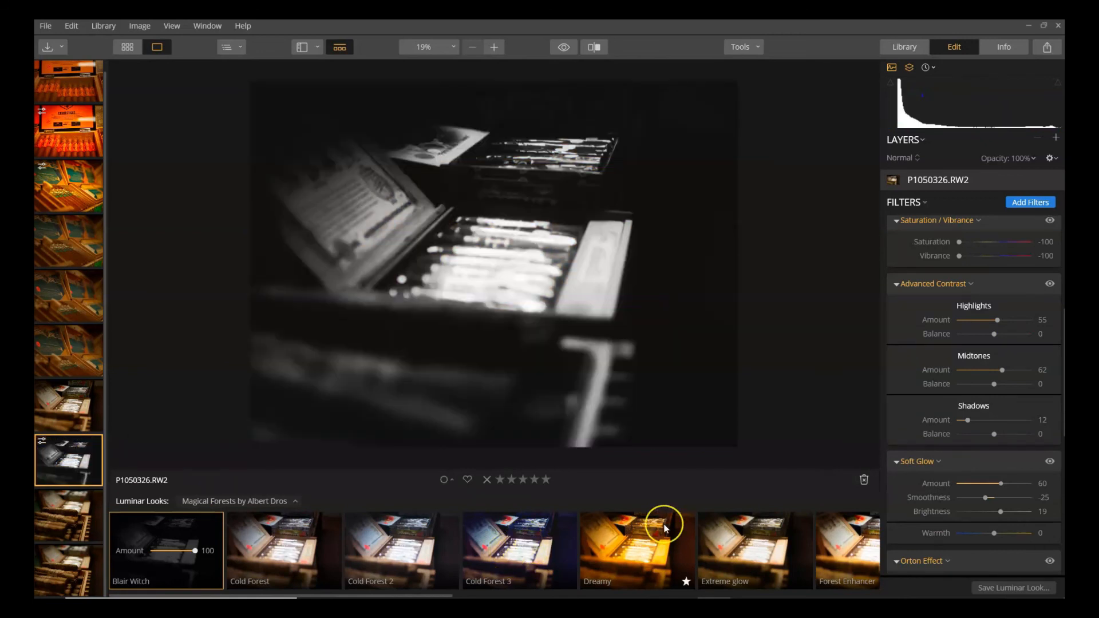